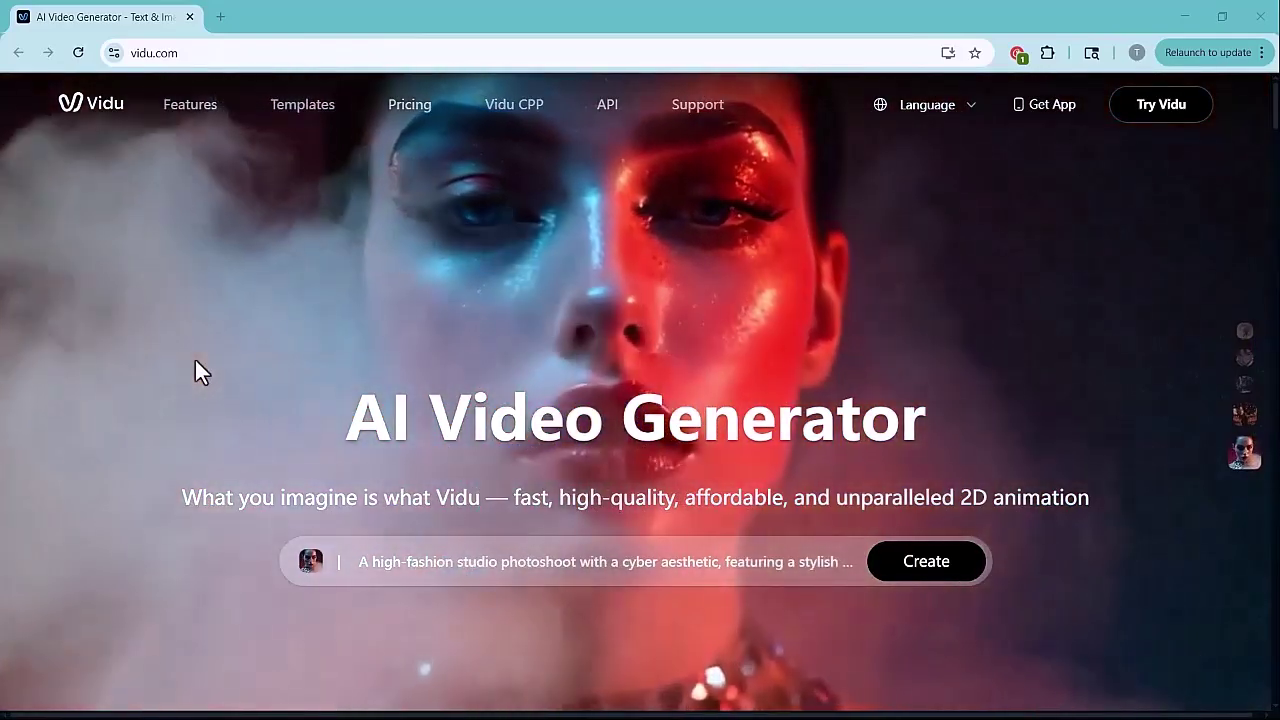
Step: Browse the vidu.com landing page, then enter the creation dashboard via Try Vidu
scroll(197, 371, down, 5)
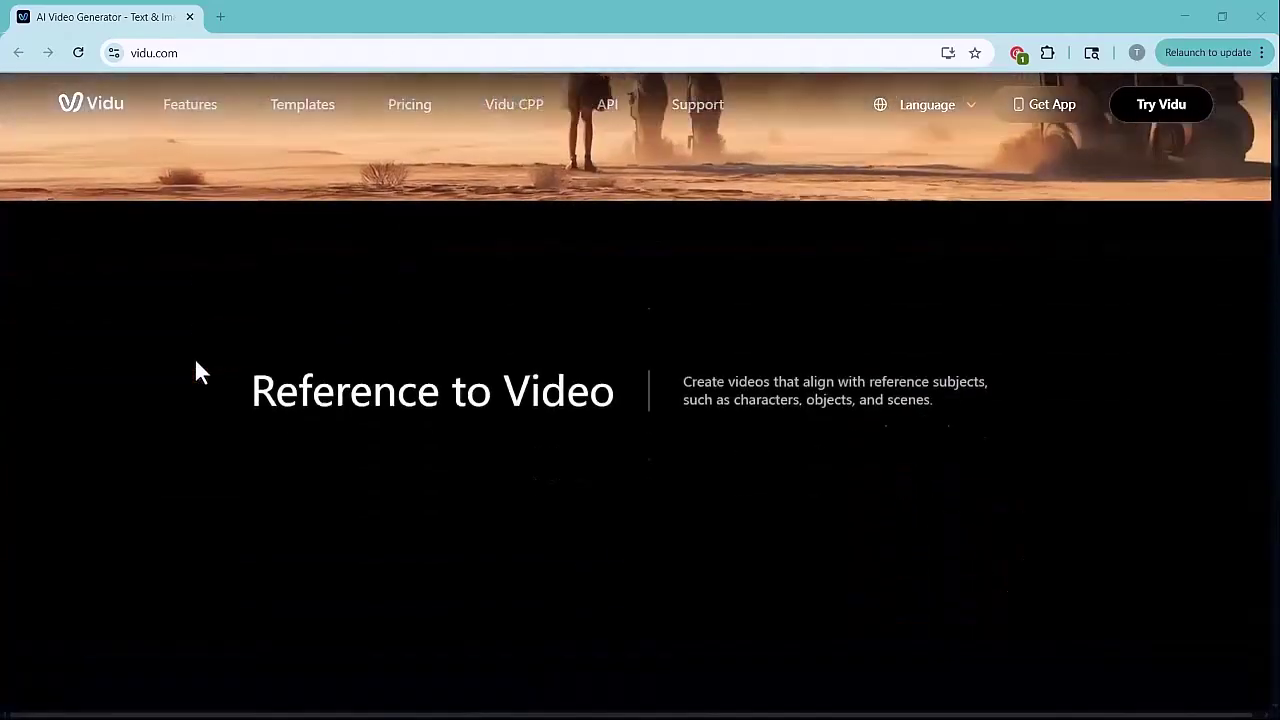
scroll(197, 371, down, 1)
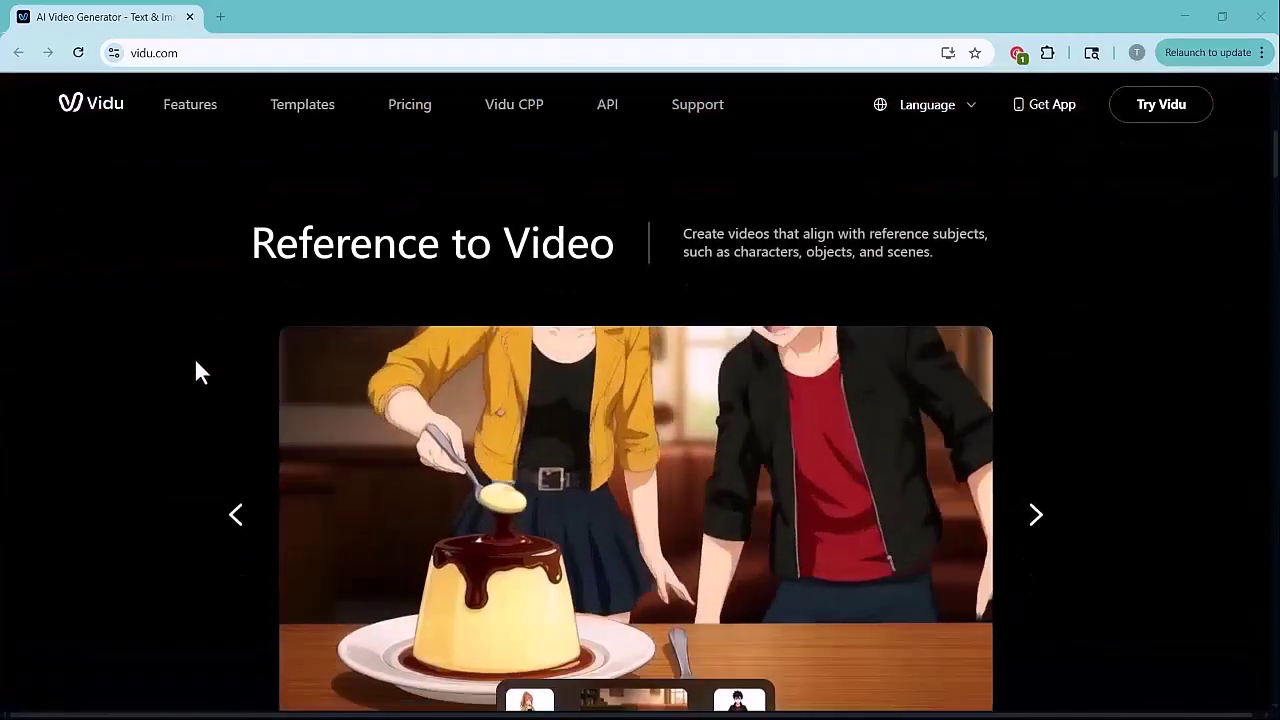
scroll(197, 371, down, 1)
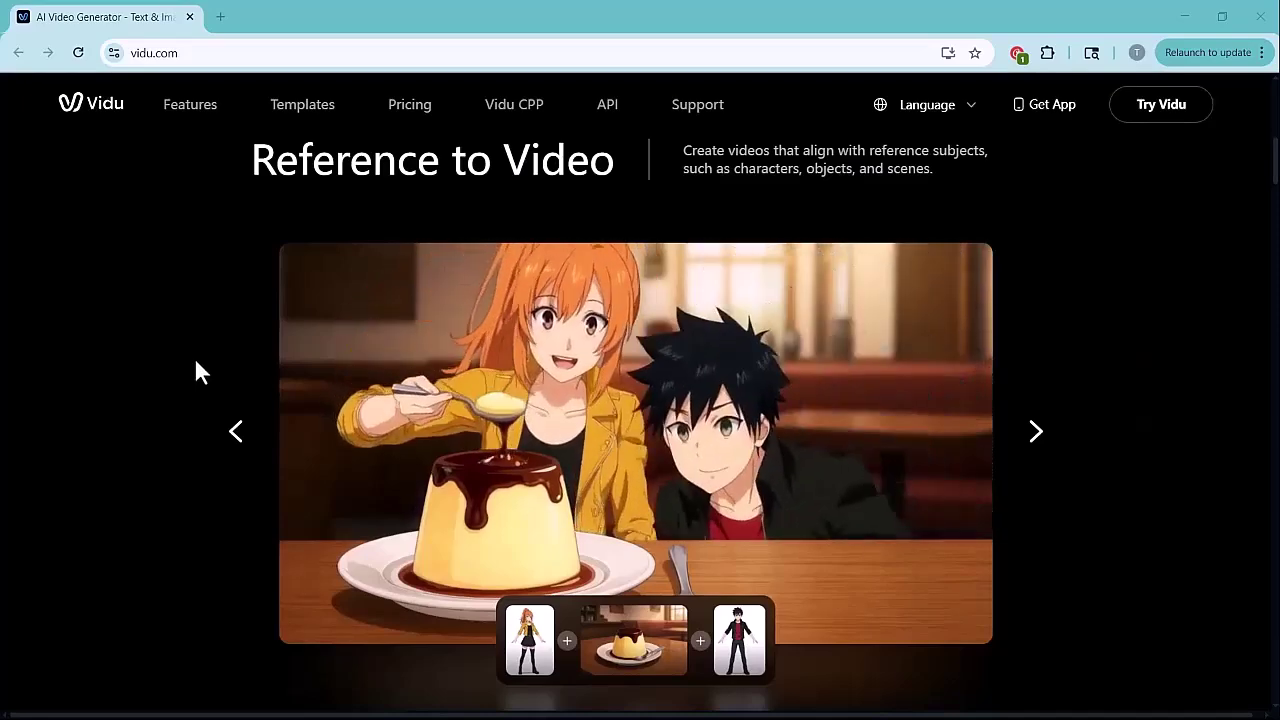
scroll(197, 365, down, 3)
scroll(196, 364, down, 4)
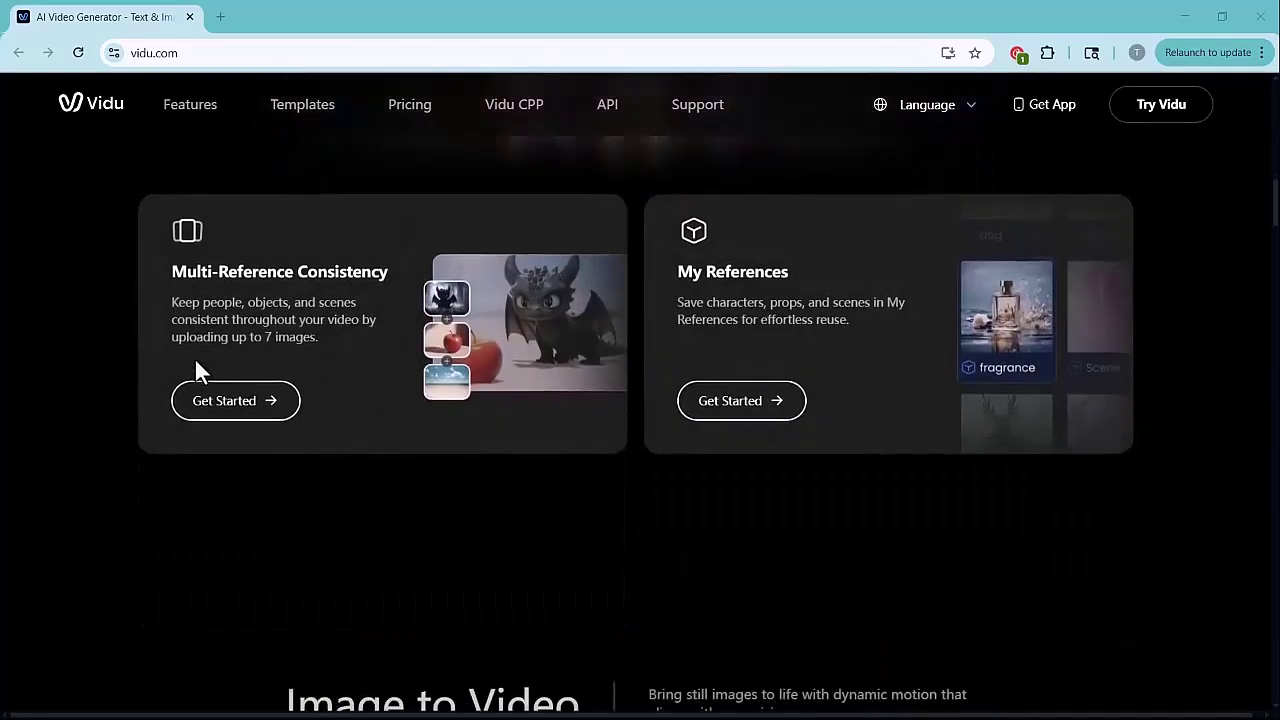
scroll(196, 365, down, 4)
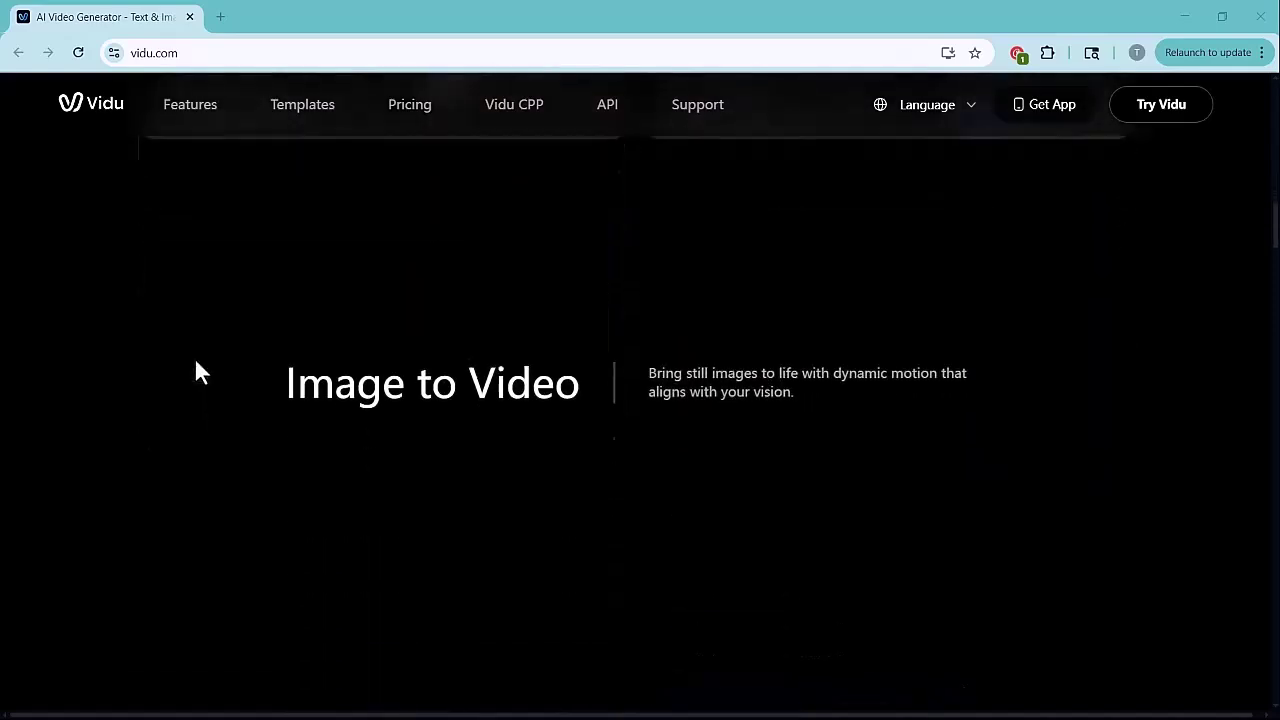
scroll(196, 363, down, 1)
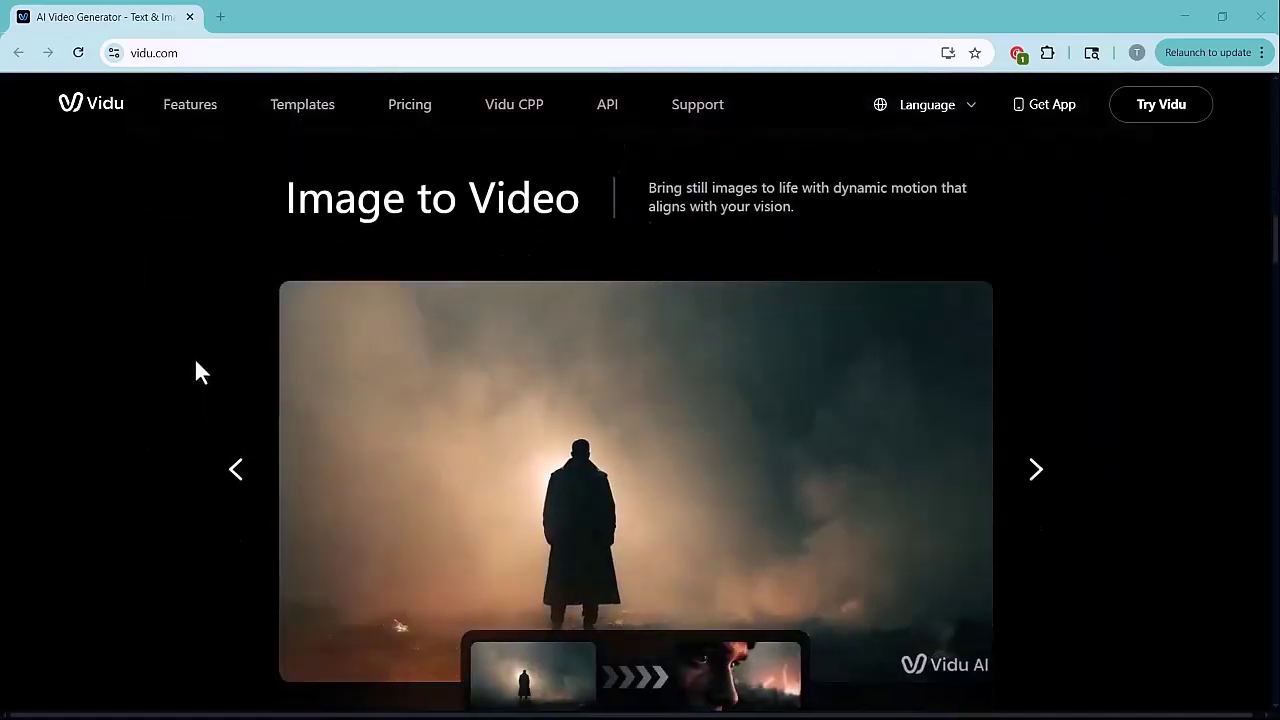
scroll(196, 362, down, 3)
scroll(196, 372, down, 3)
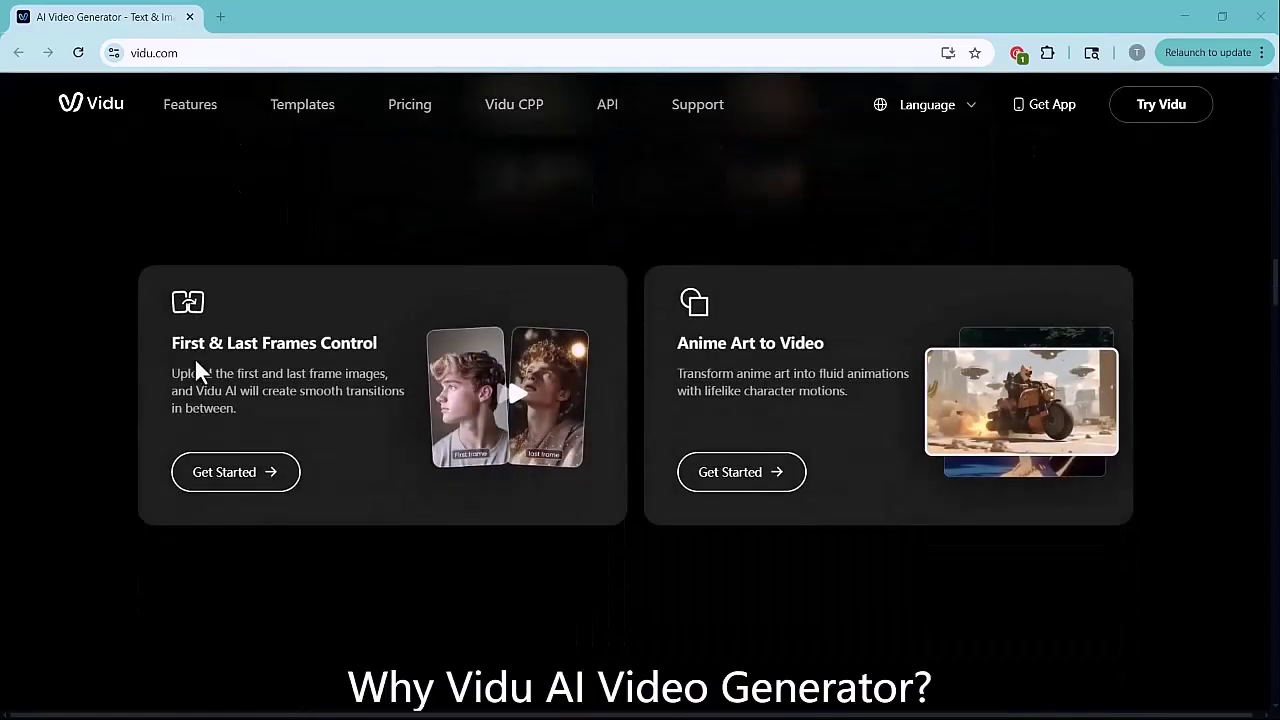
scroll(196, 370, down, 4)
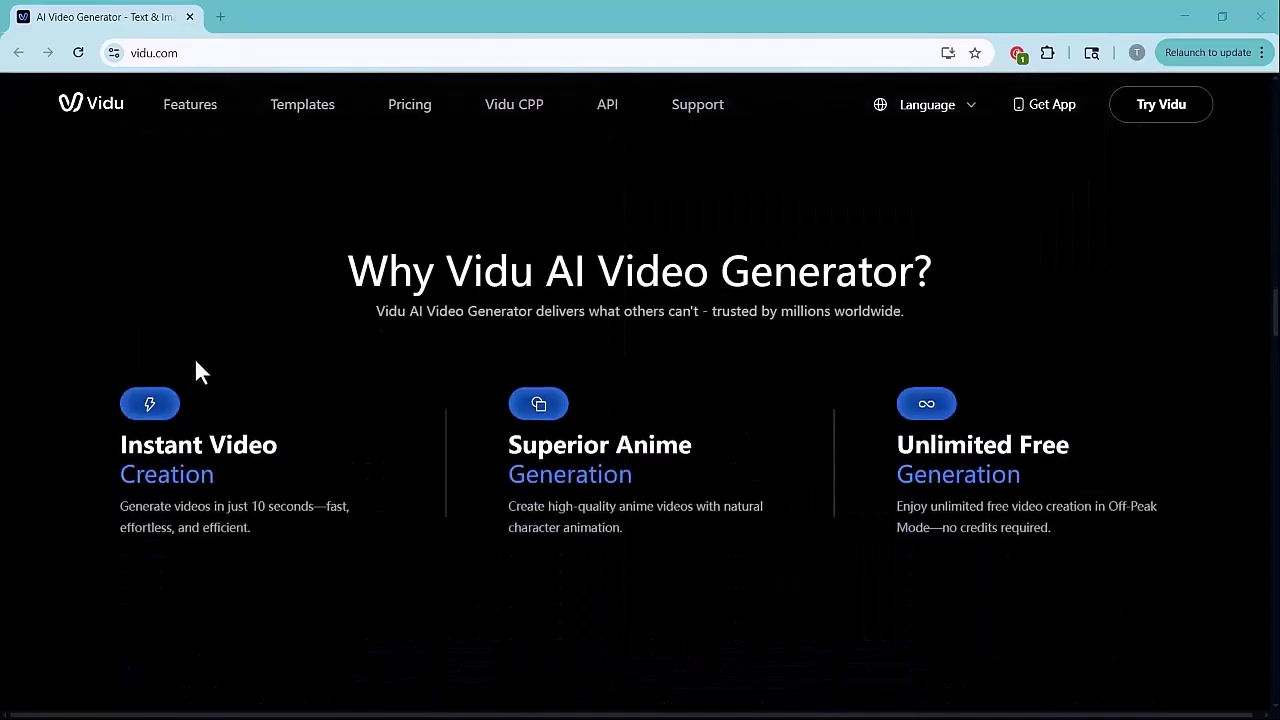
scroll(196, 366, down, 3)
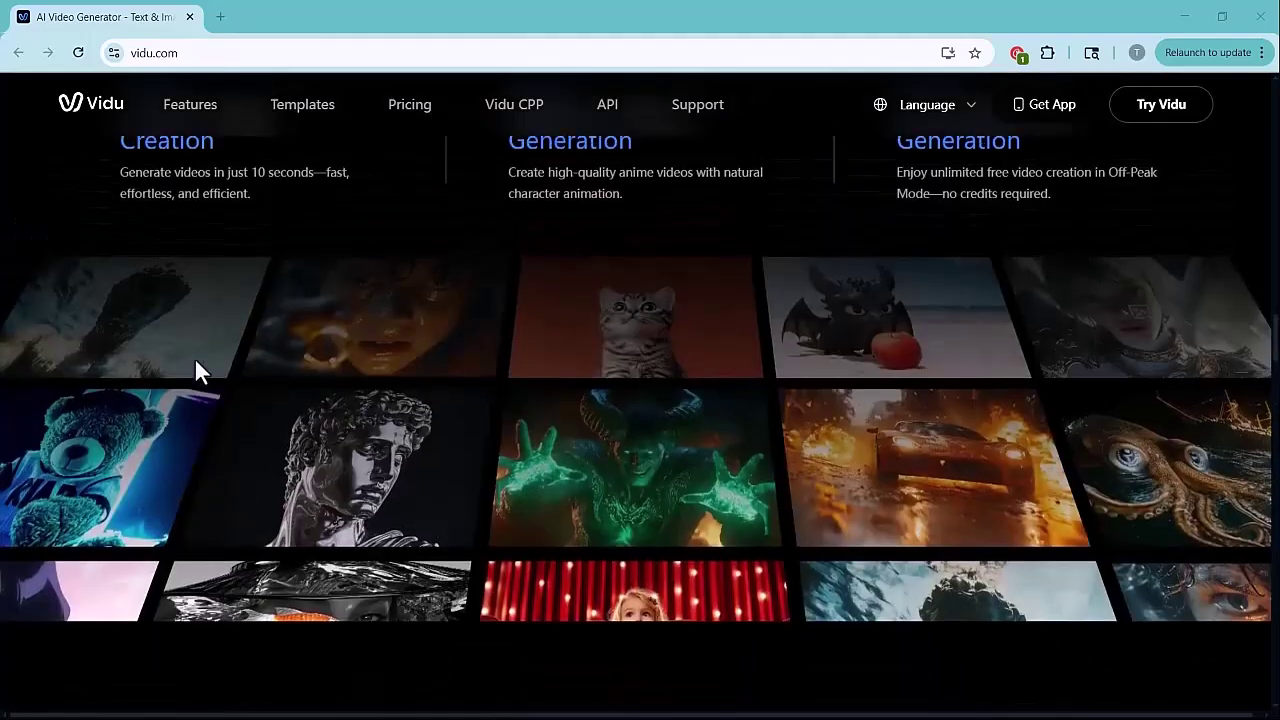
scroll(790, 220, down, 4)
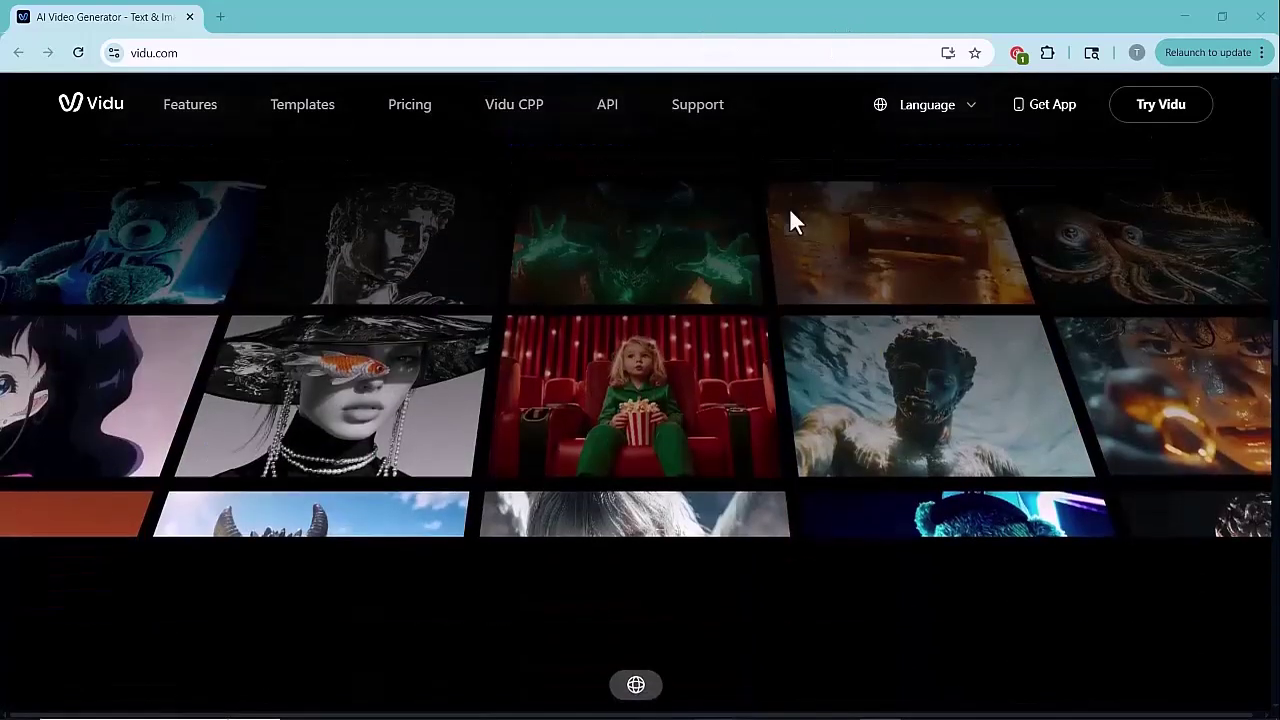
scroll(790, 220, up, 4)
scroll(790, 214, up, 1)
scroll(790, 214, down, 1)
scroll(676, 300, up, 10)
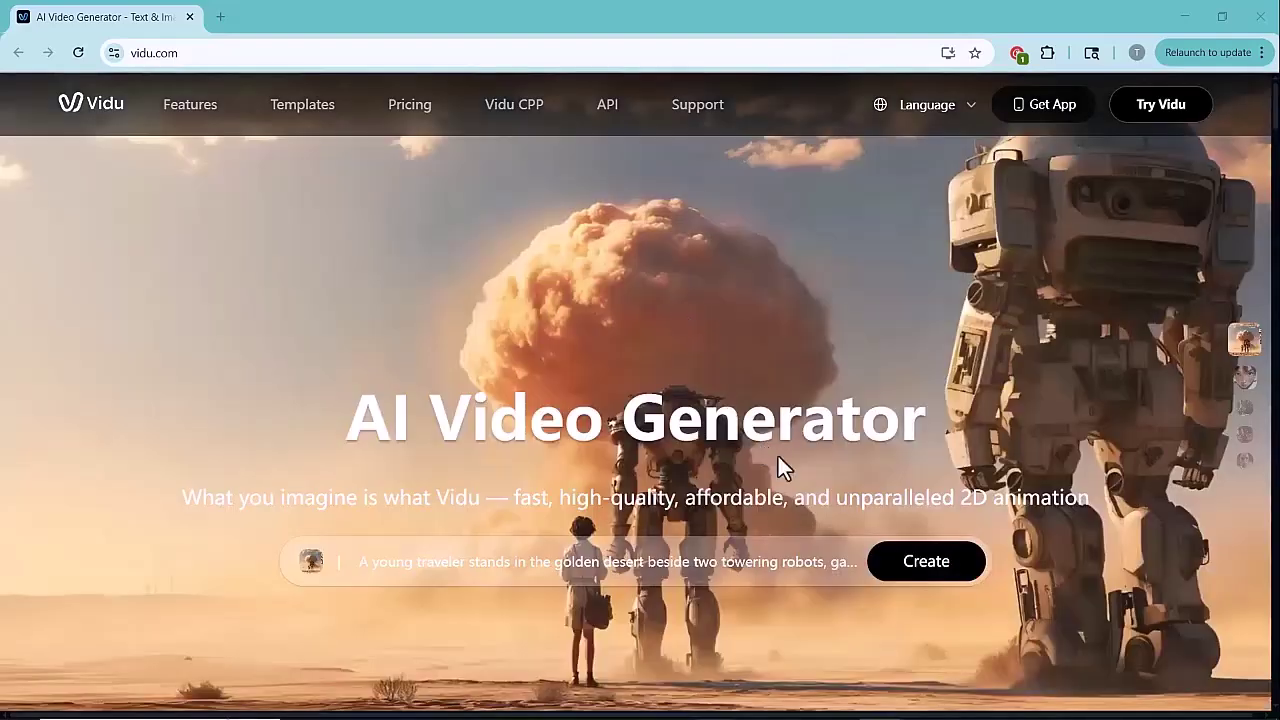
click(1160, 110)
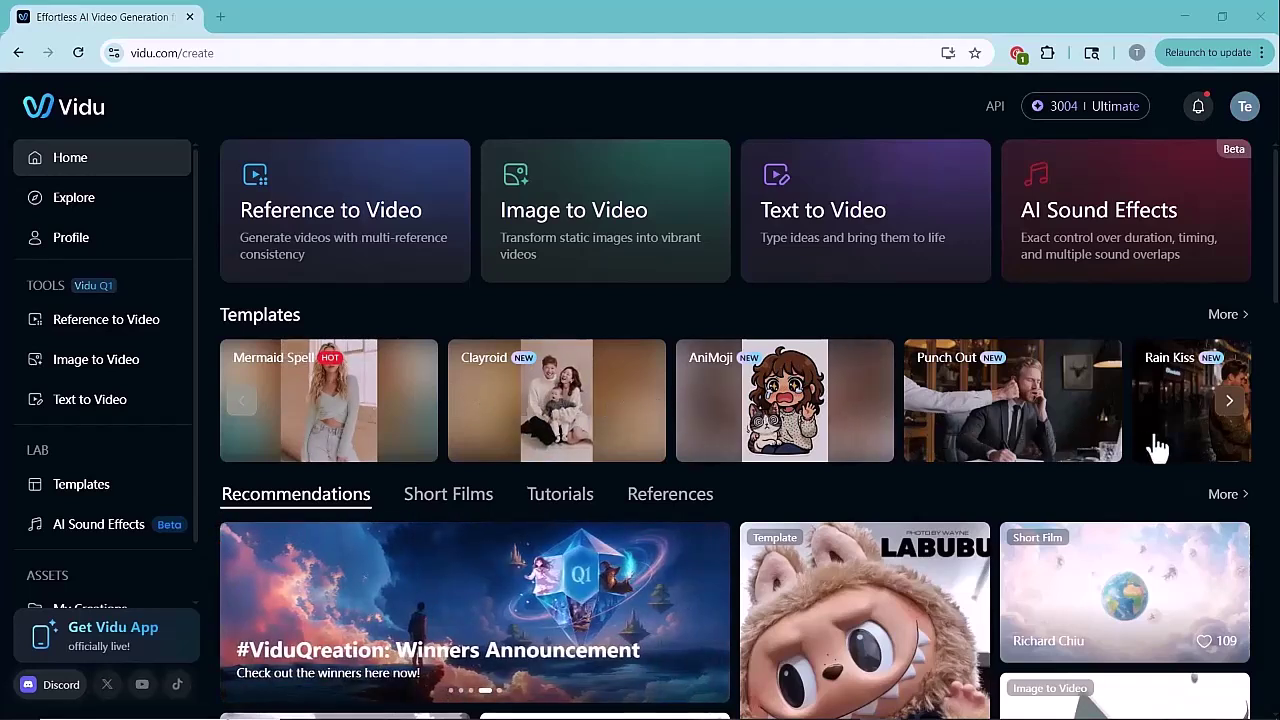
scroll(1157, 447, down, 3)
scroll(1157, 447, down, 2)
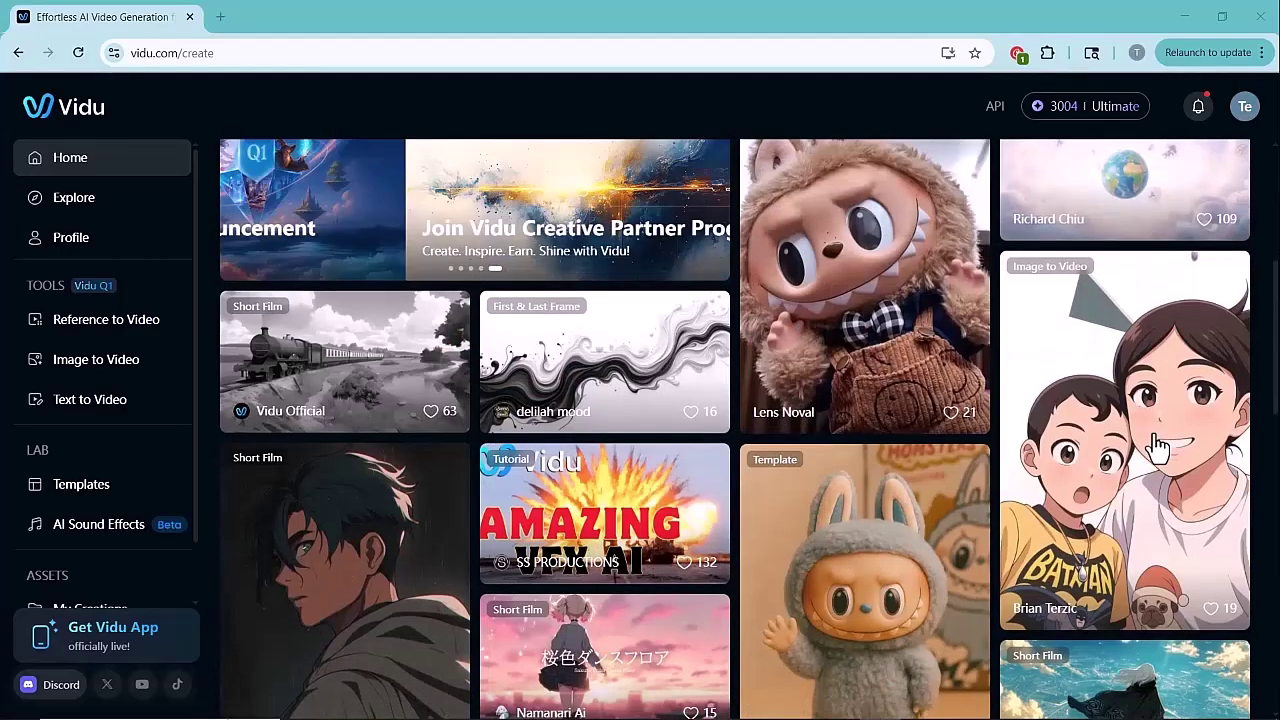
scroll(1157, 447, down, 3)
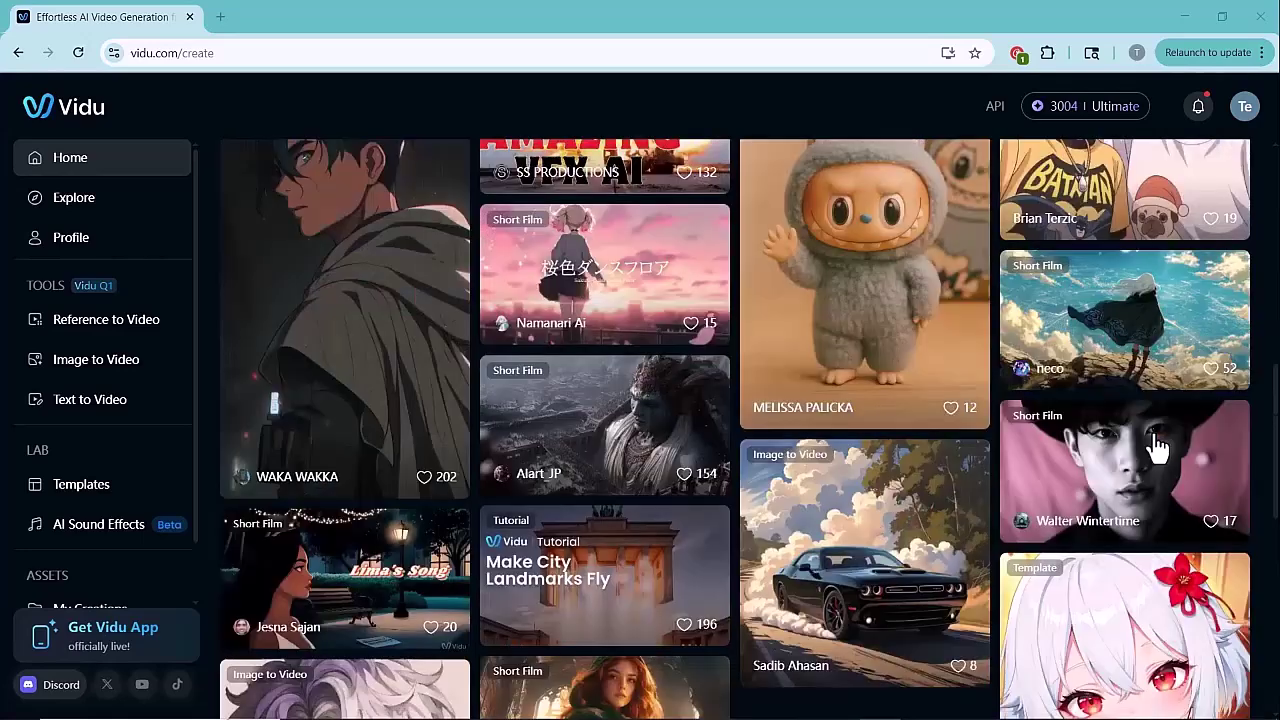
scroll(1157, 447, up, 5)
scroll(1157, 447, up, 3)
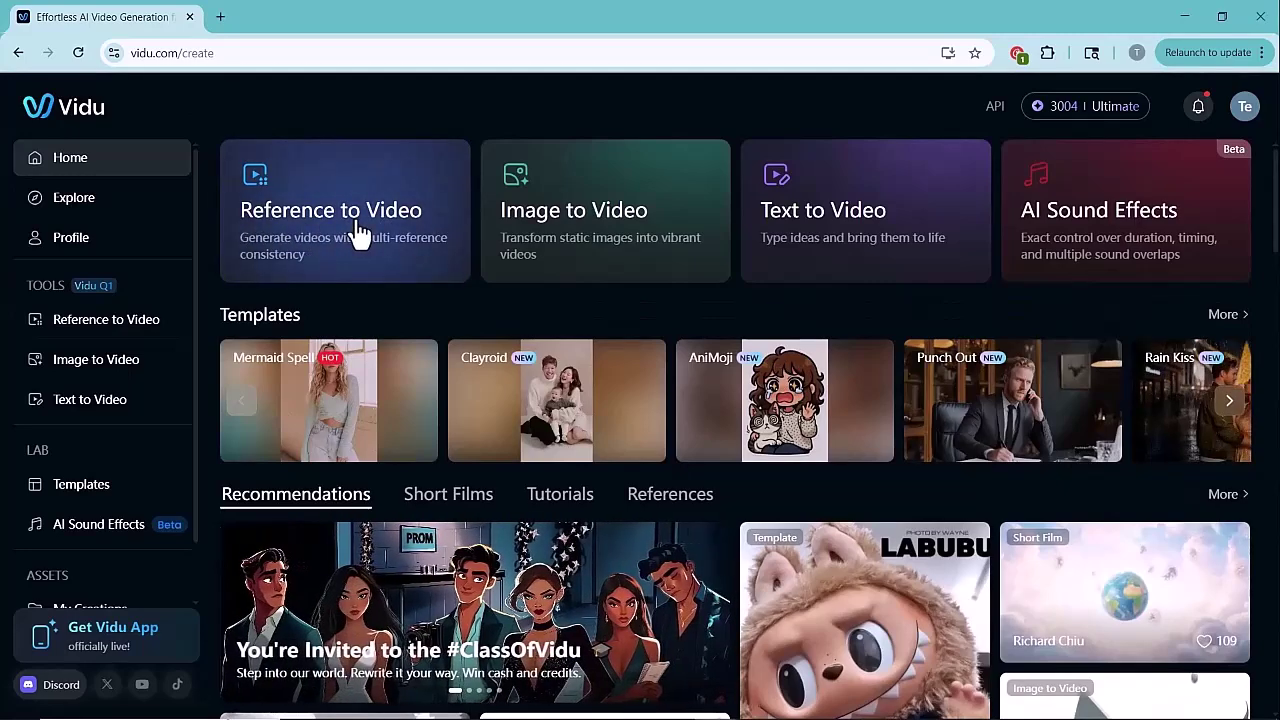
Step: Start a Reference to Video creation and confirm Vidu Q1 as the generation model
click(358, 232)
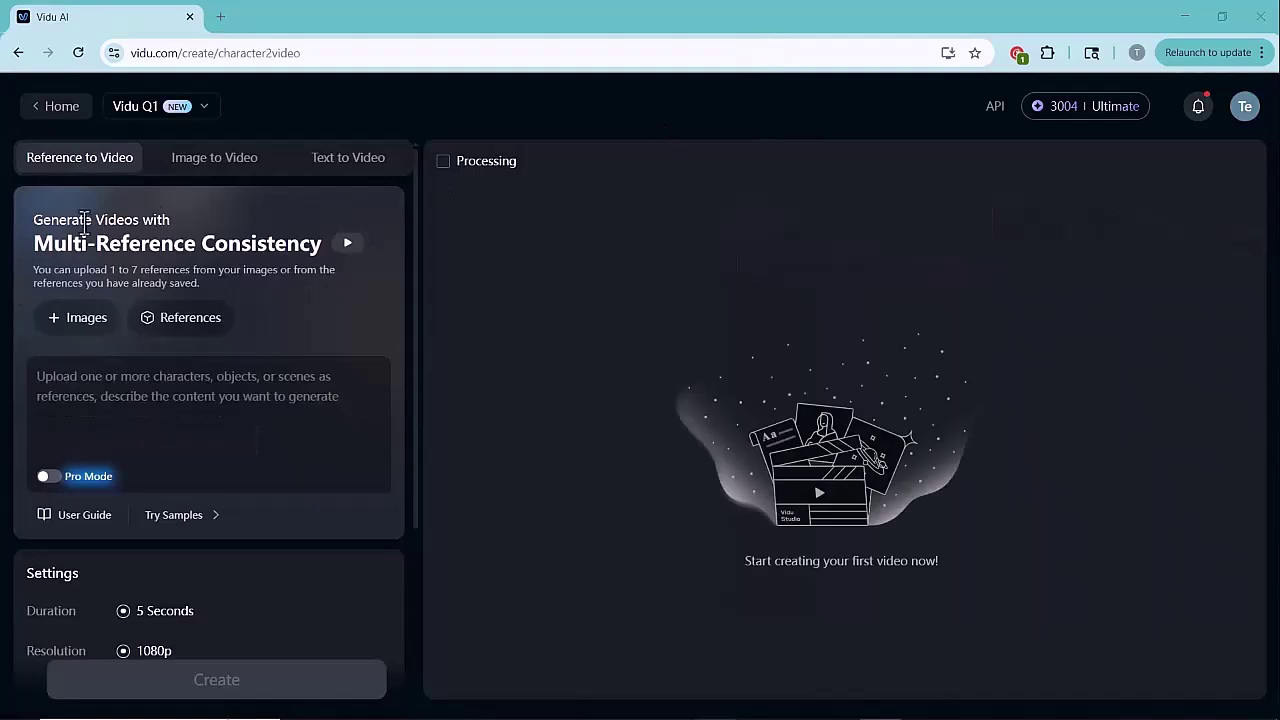
click(142, 110)
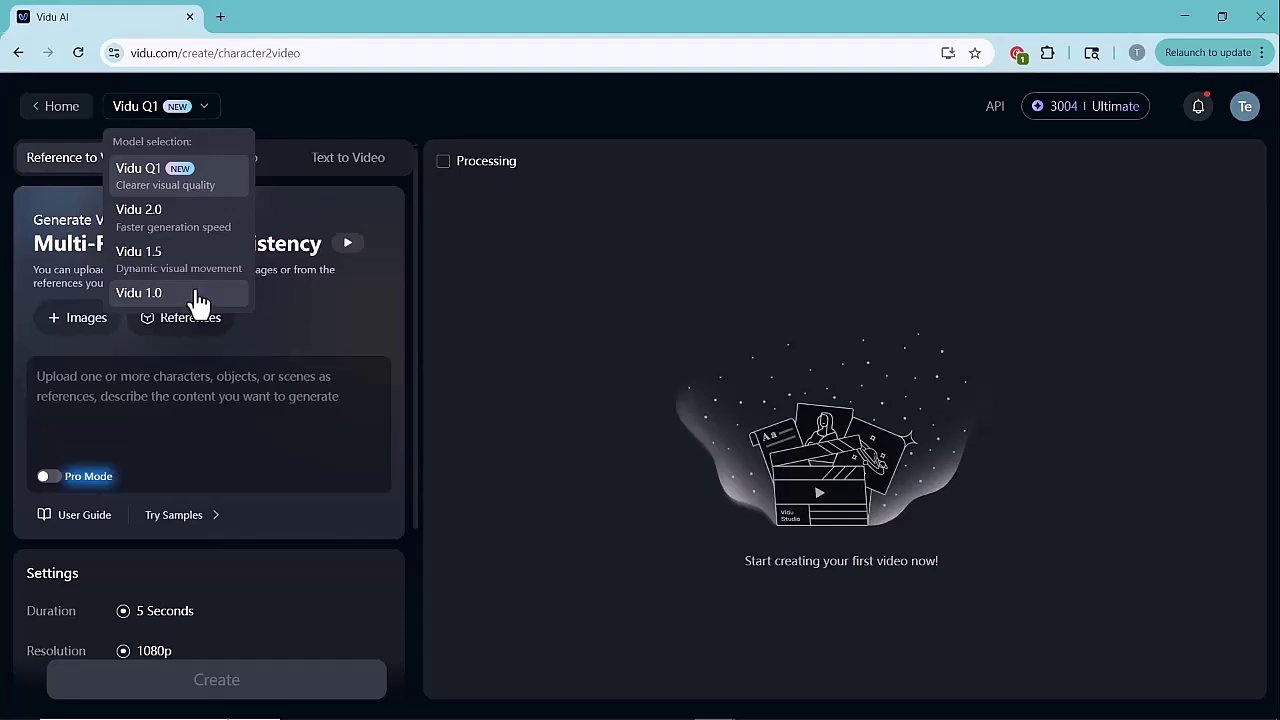
click(228, 188)
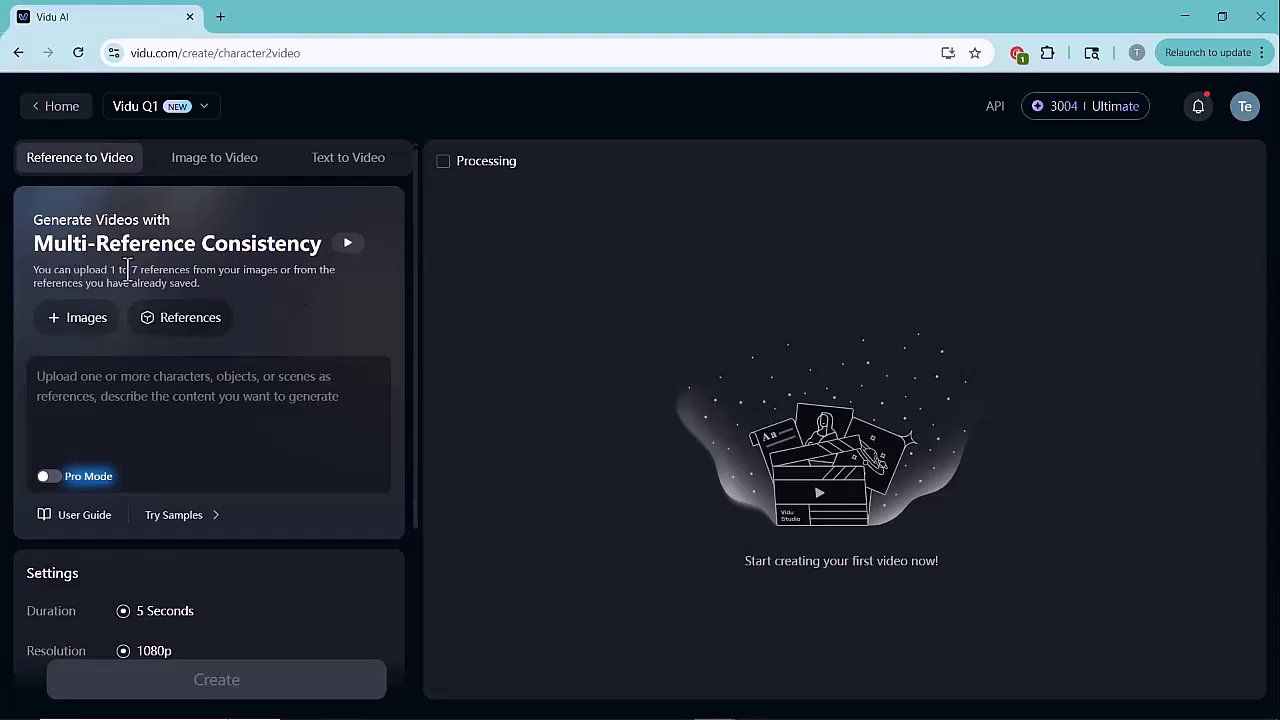
Step: Upload five reference images from the computer for the cozy café rain scene
drag(123, 255, 63, 294)
click(63, 294)
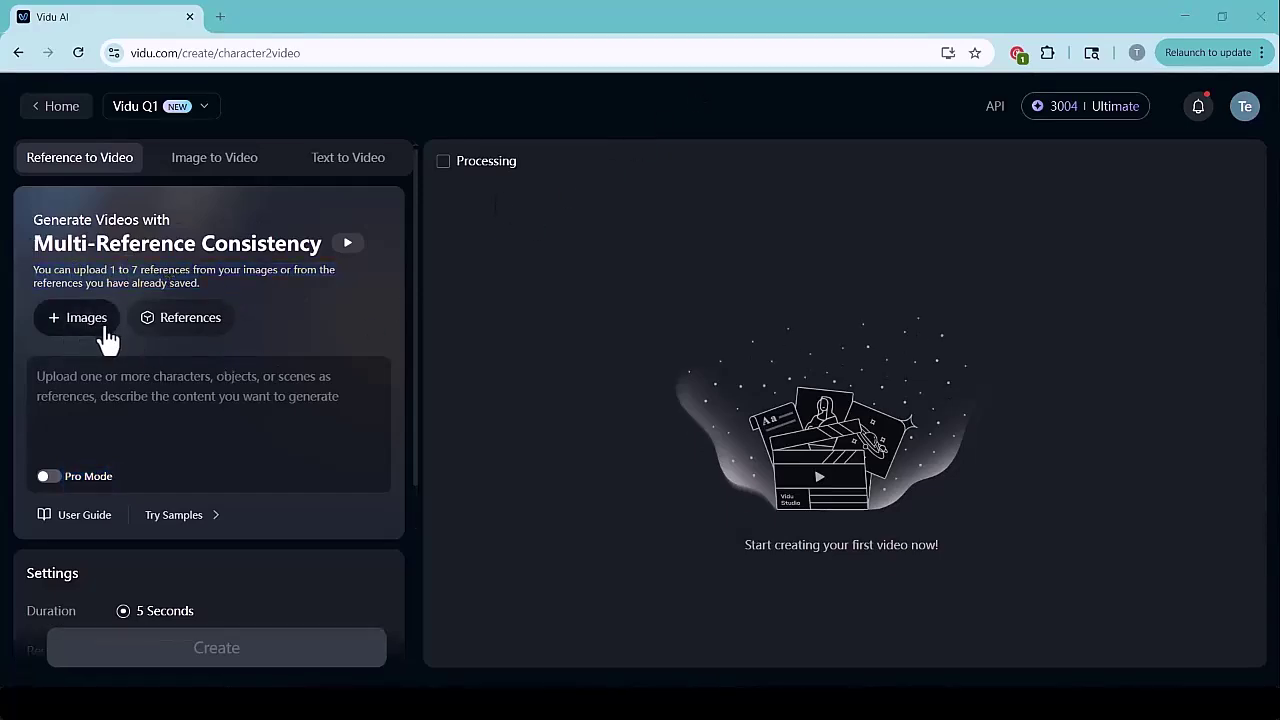
click(112, 322)
key(Return)
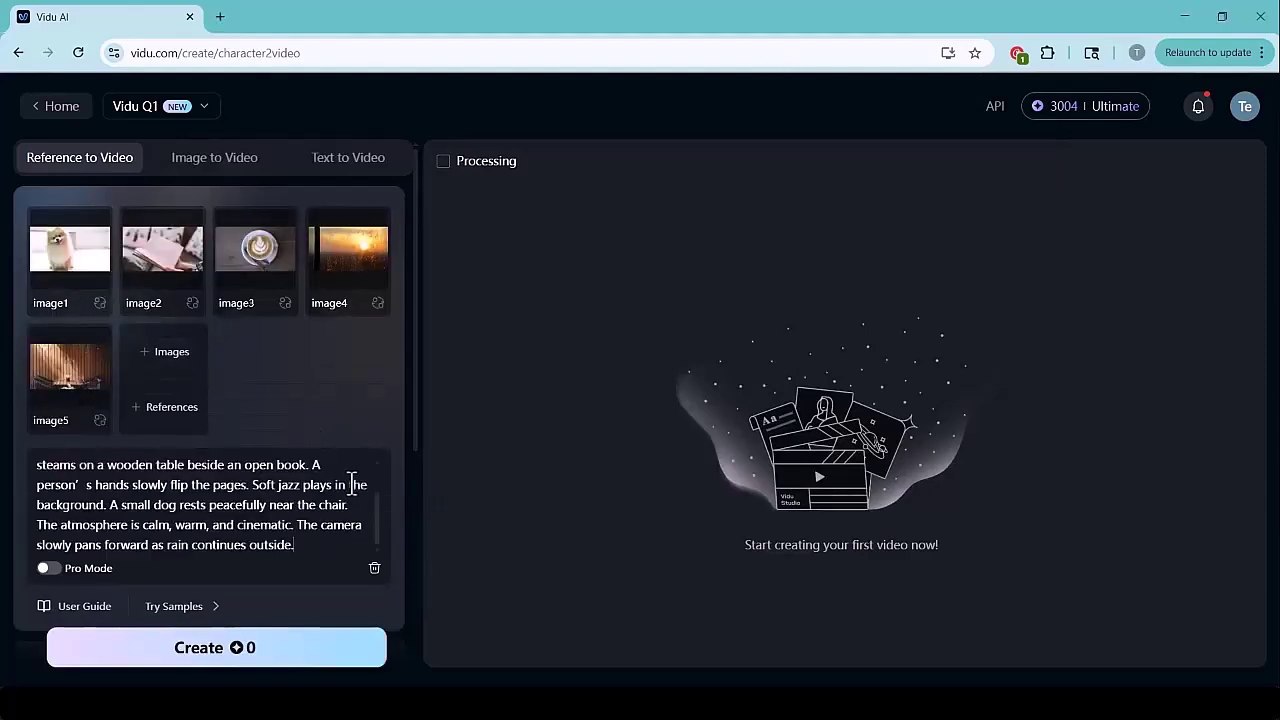
scroll(371, 536, up, 2)
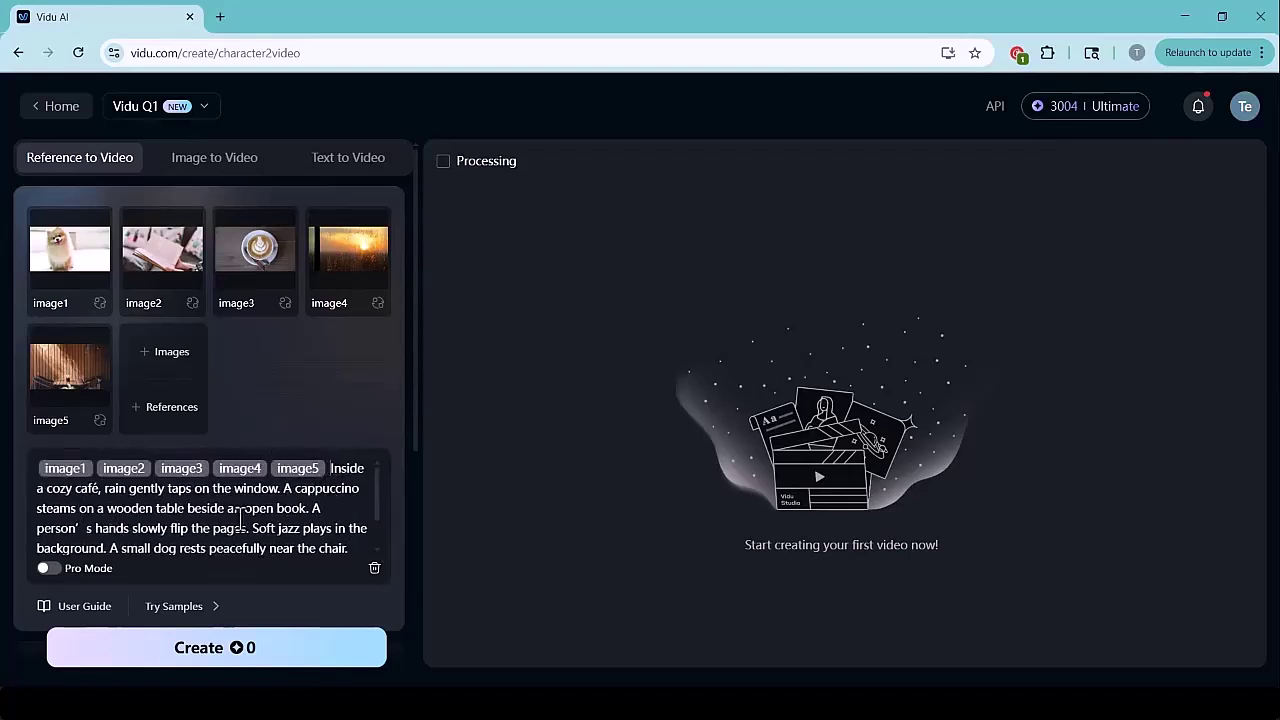
scroll(150, 488, down, 4)
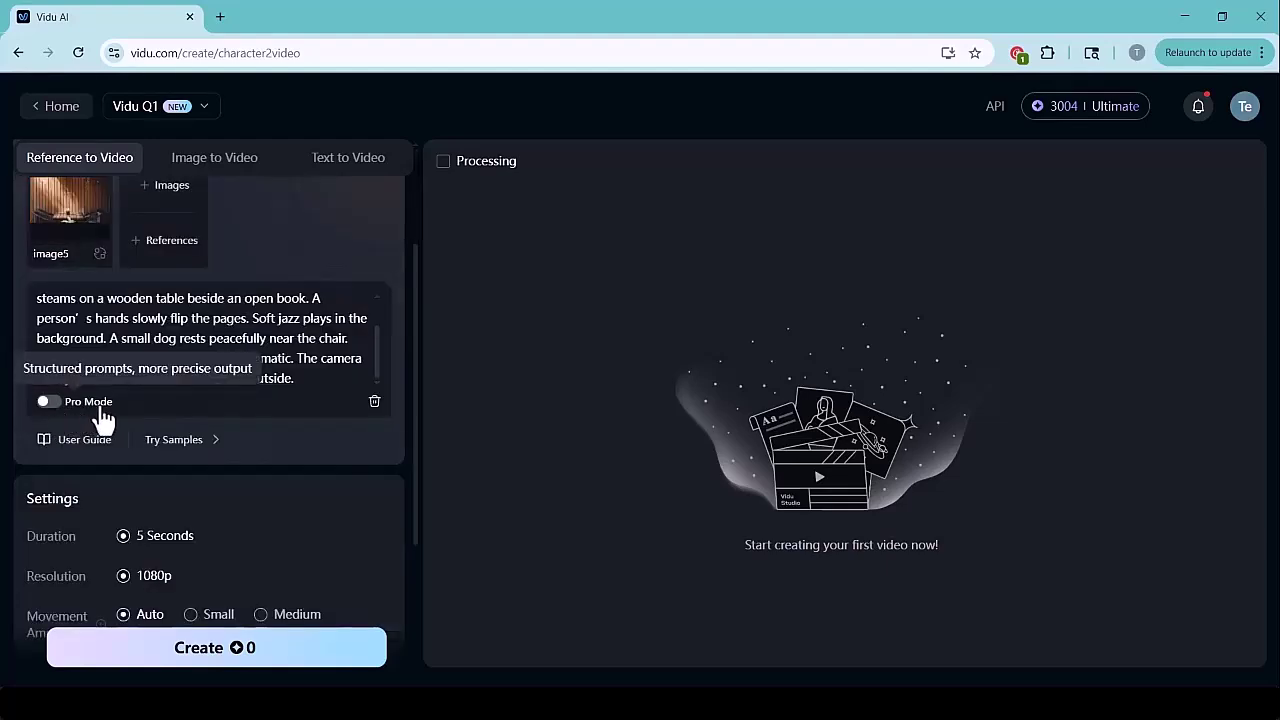
click(46, 402)
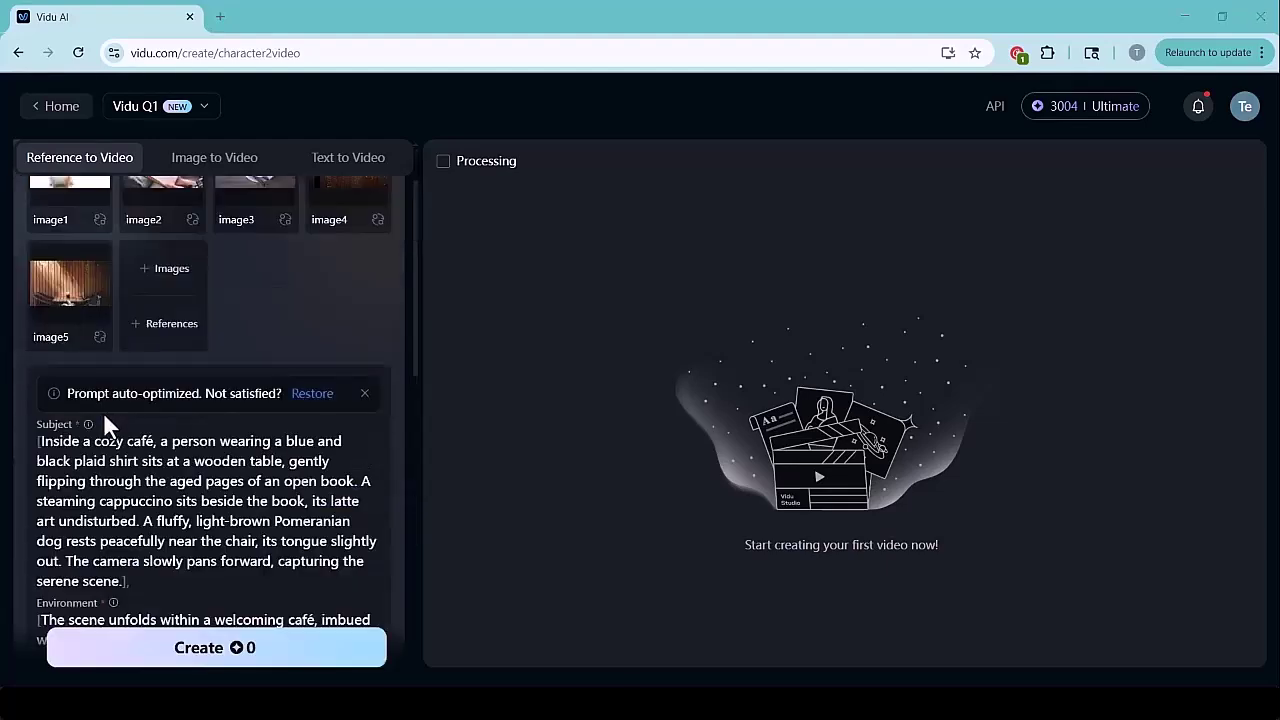
scroll(125, 455, down, 5)
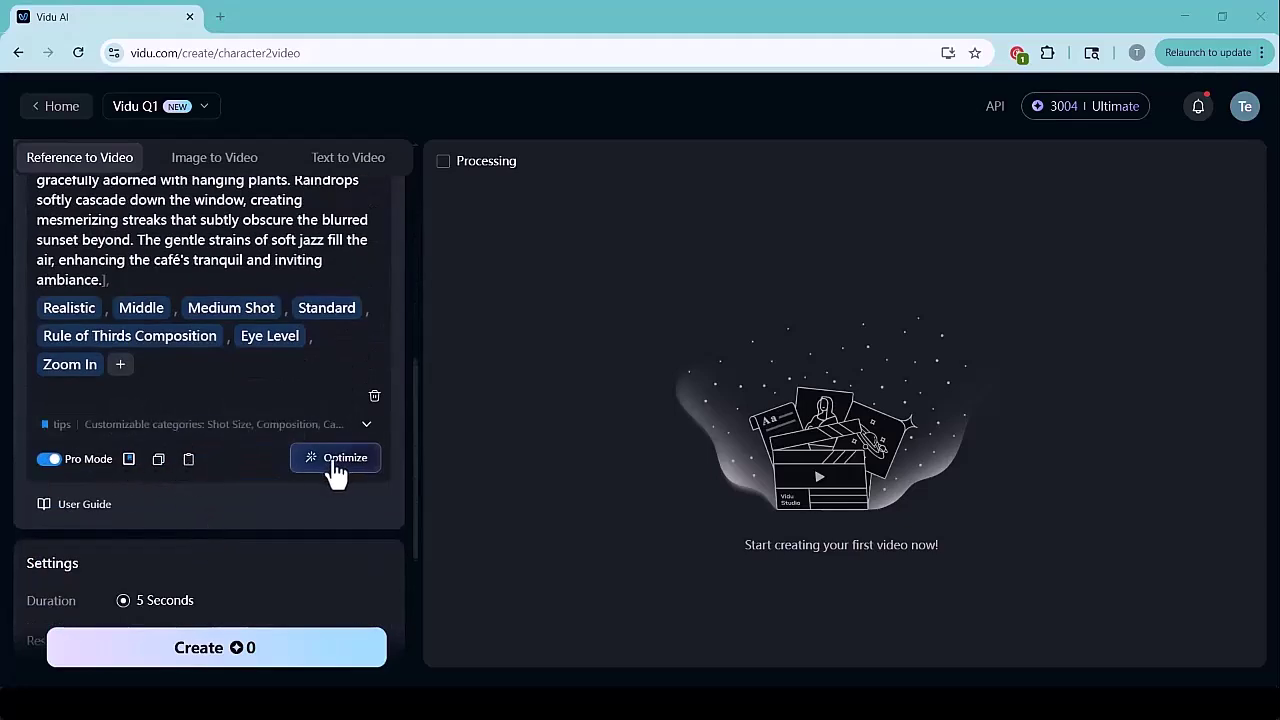
click(48, 459)
scroll(33, 345, down, 3)
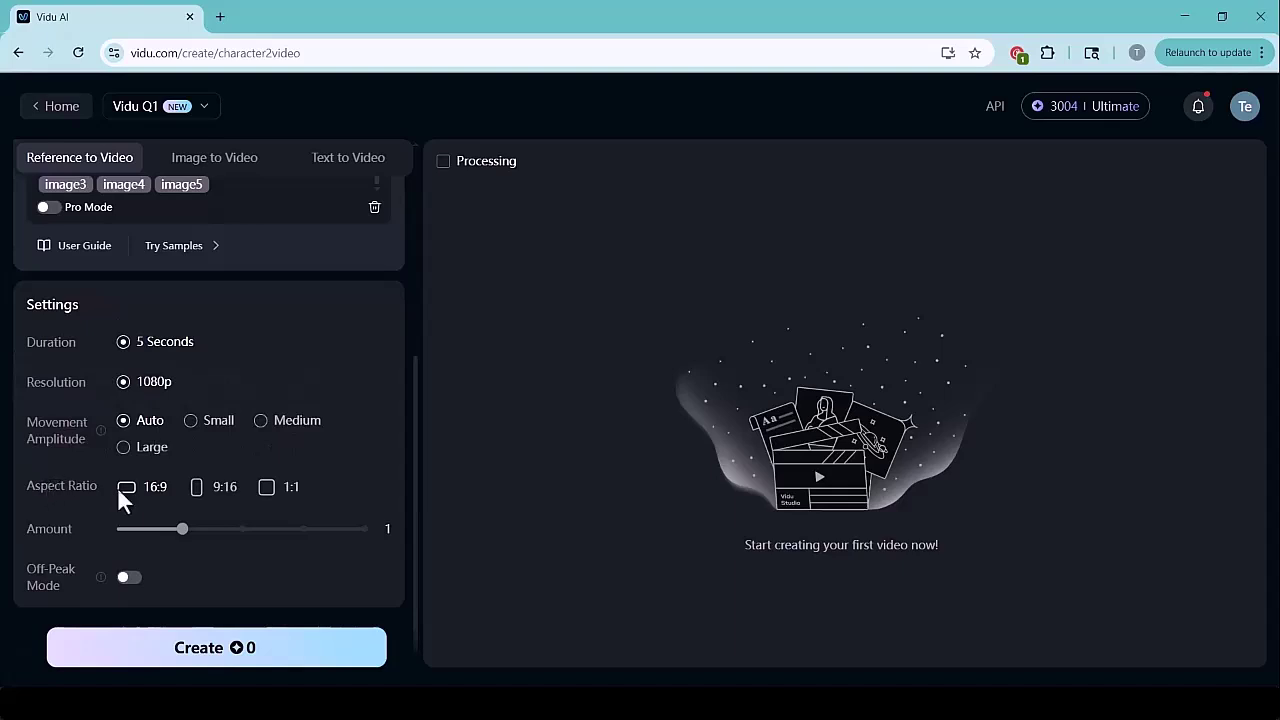
Step: Set Amount to 2 and generate the café videos of the Pomeranian beside the reader
click(243, 533)
click(126, 654)
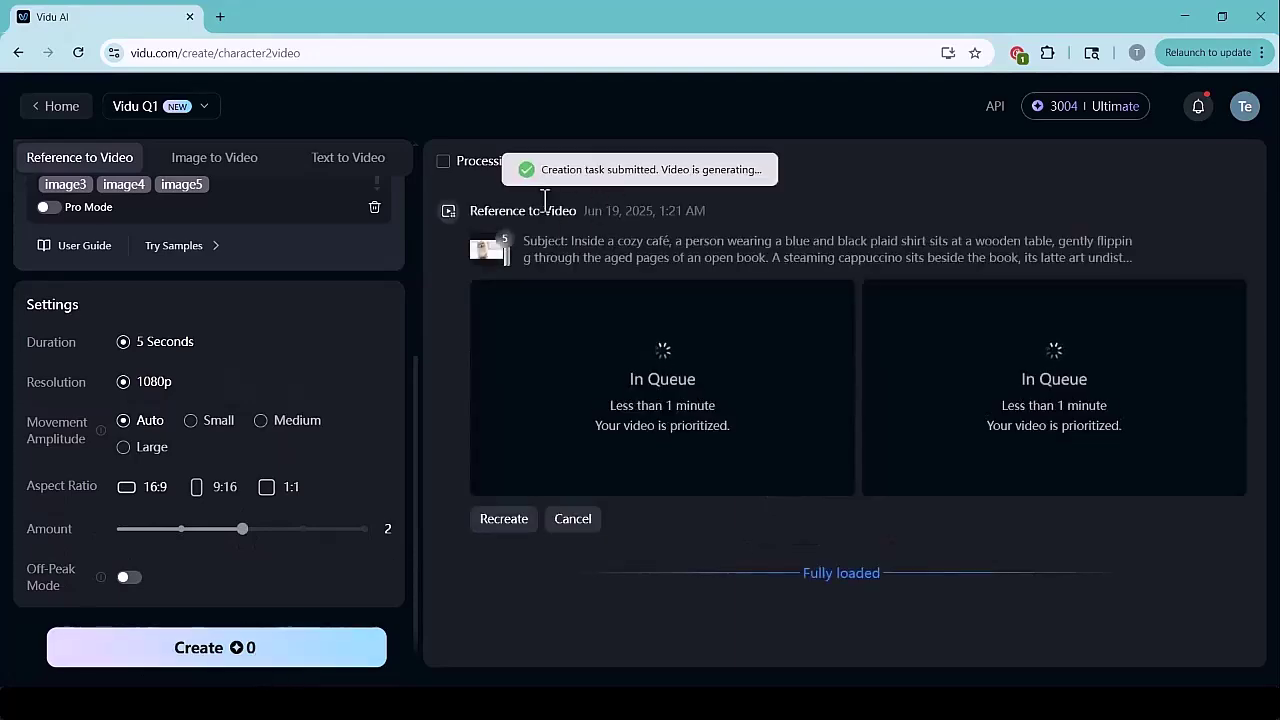
mouse_move(566, 256)
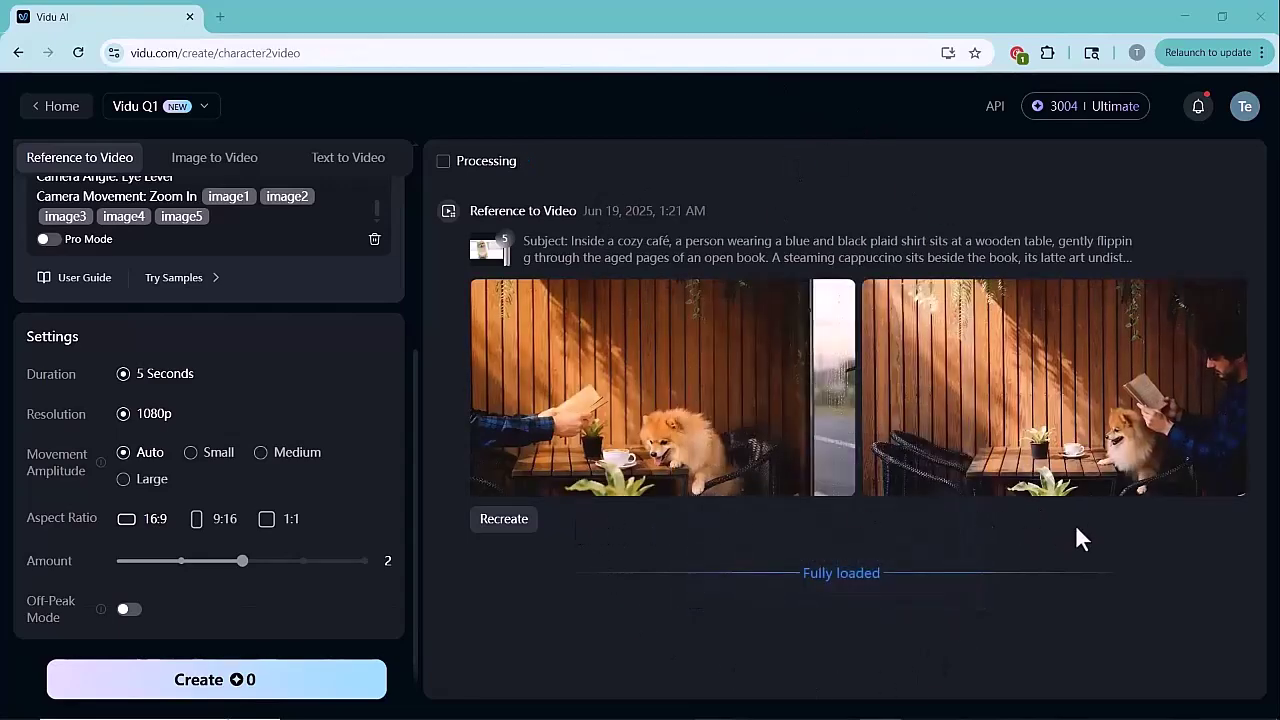
mouse_move(1045, 440)
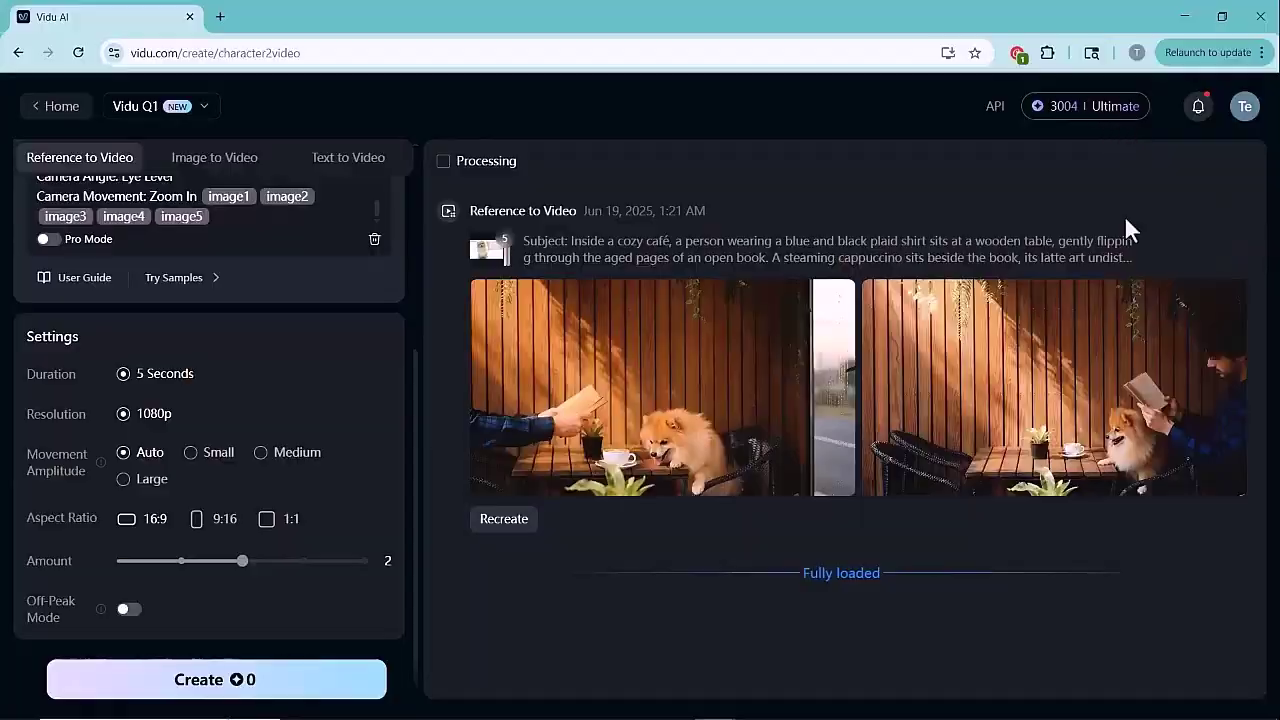
Step: Download one generated café dog video as a 6.5 MB MP4 file
mouse_move(1093, 306)
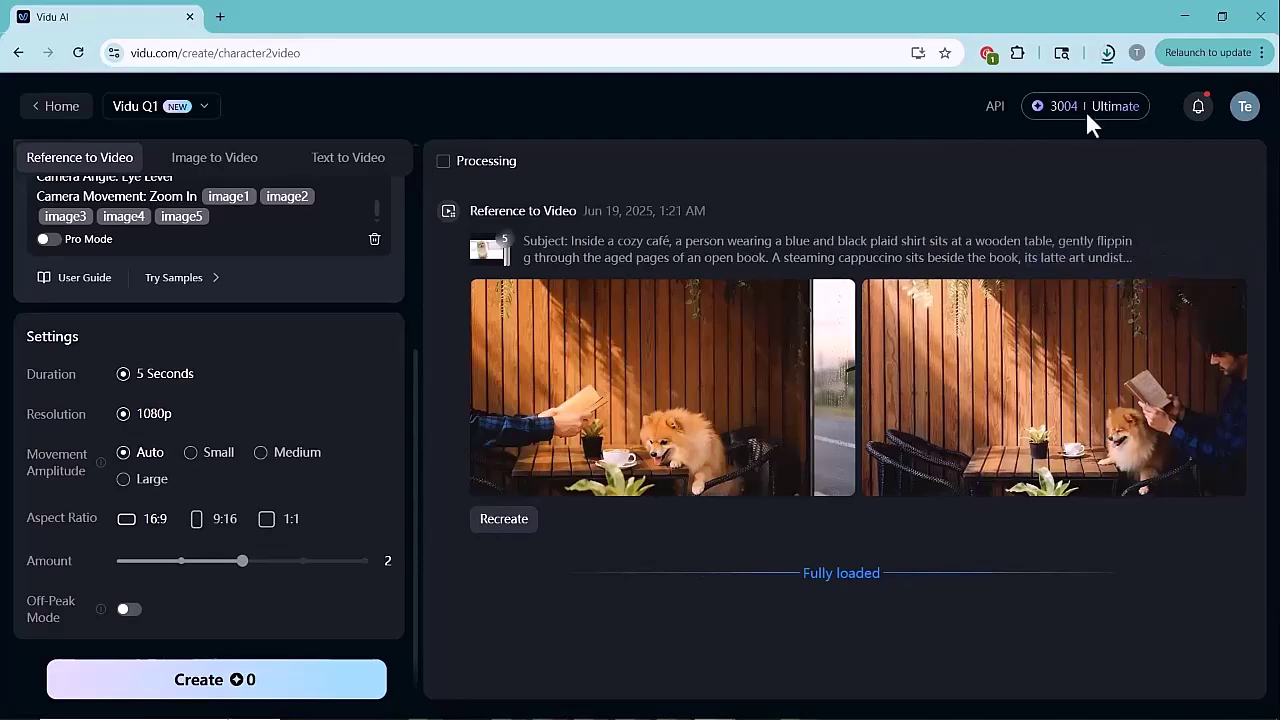
scroll(290, 370, up, 2)
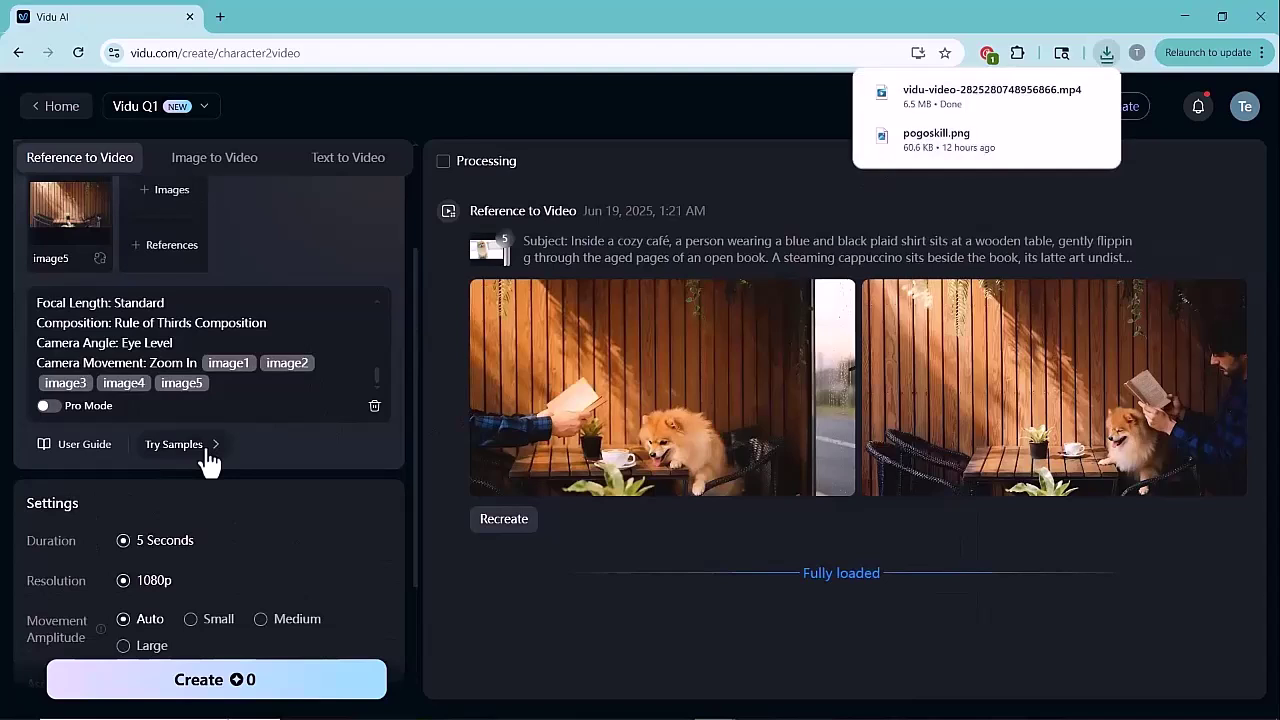
mouse_move(229, 457)
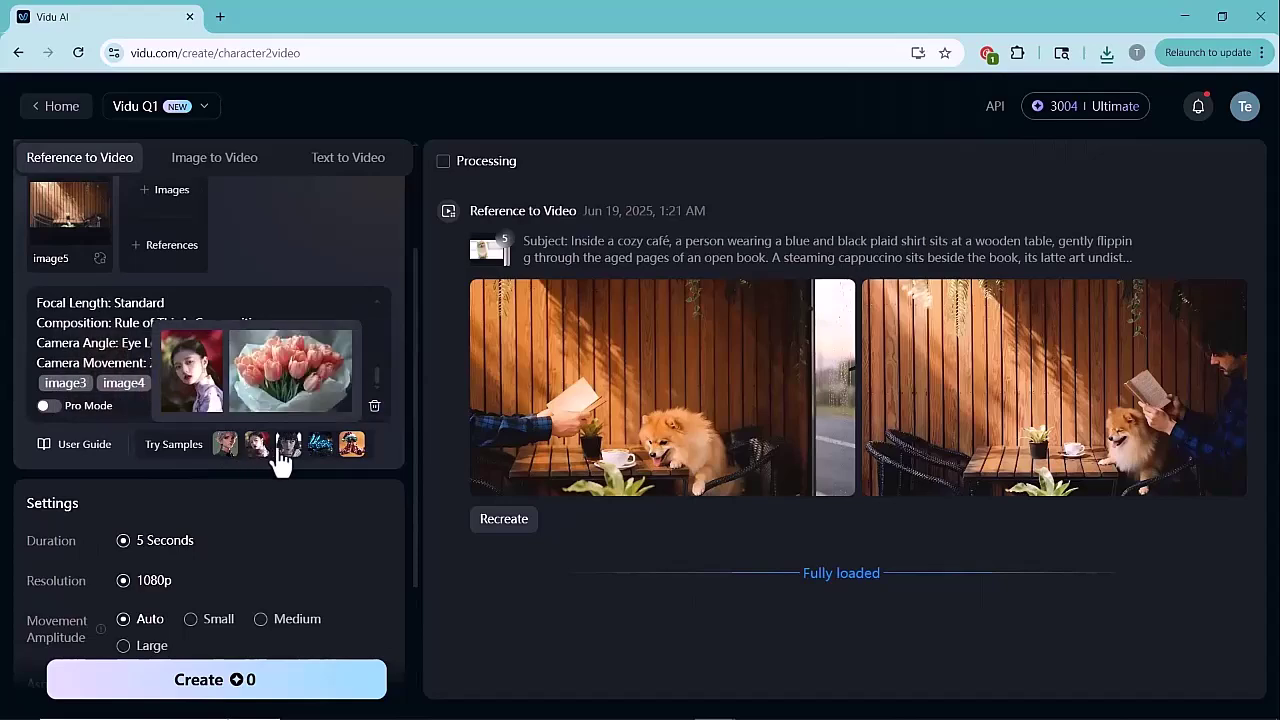
Step: Load the woman-with-tulips sample and create its two videos
click(261, 448)
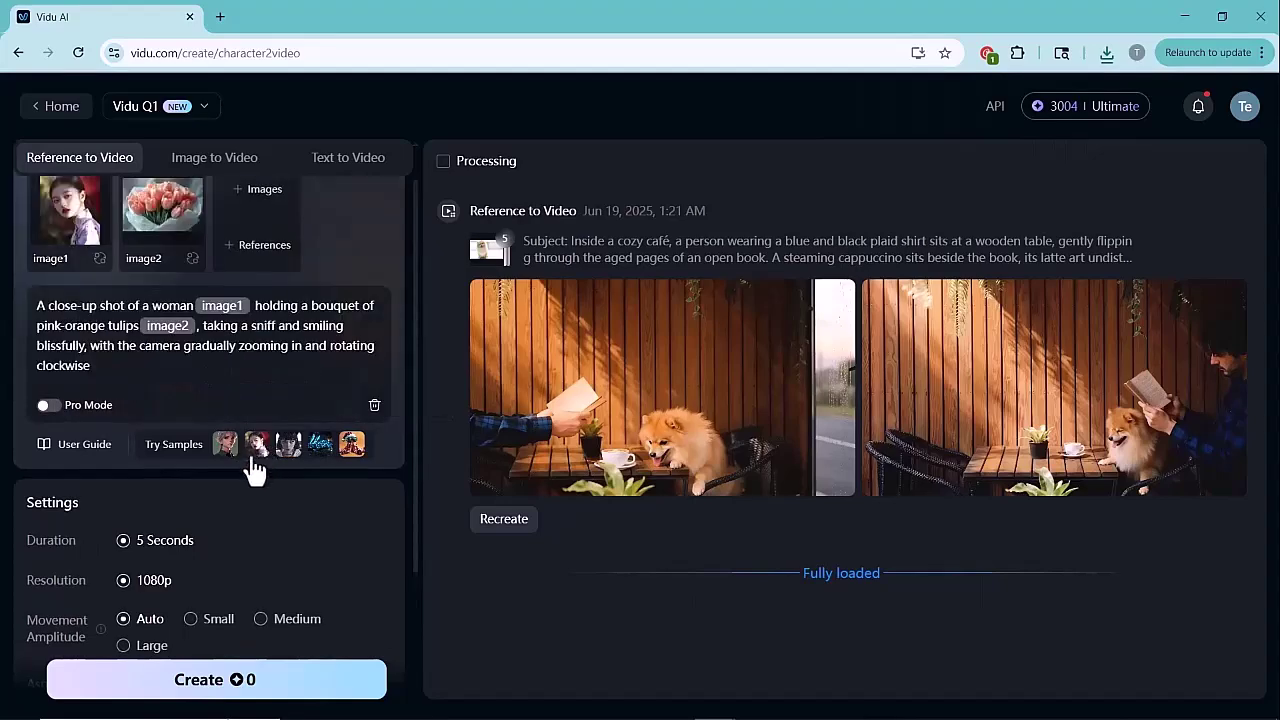
scroll(269, 611, down, 3)
click(250, 690)
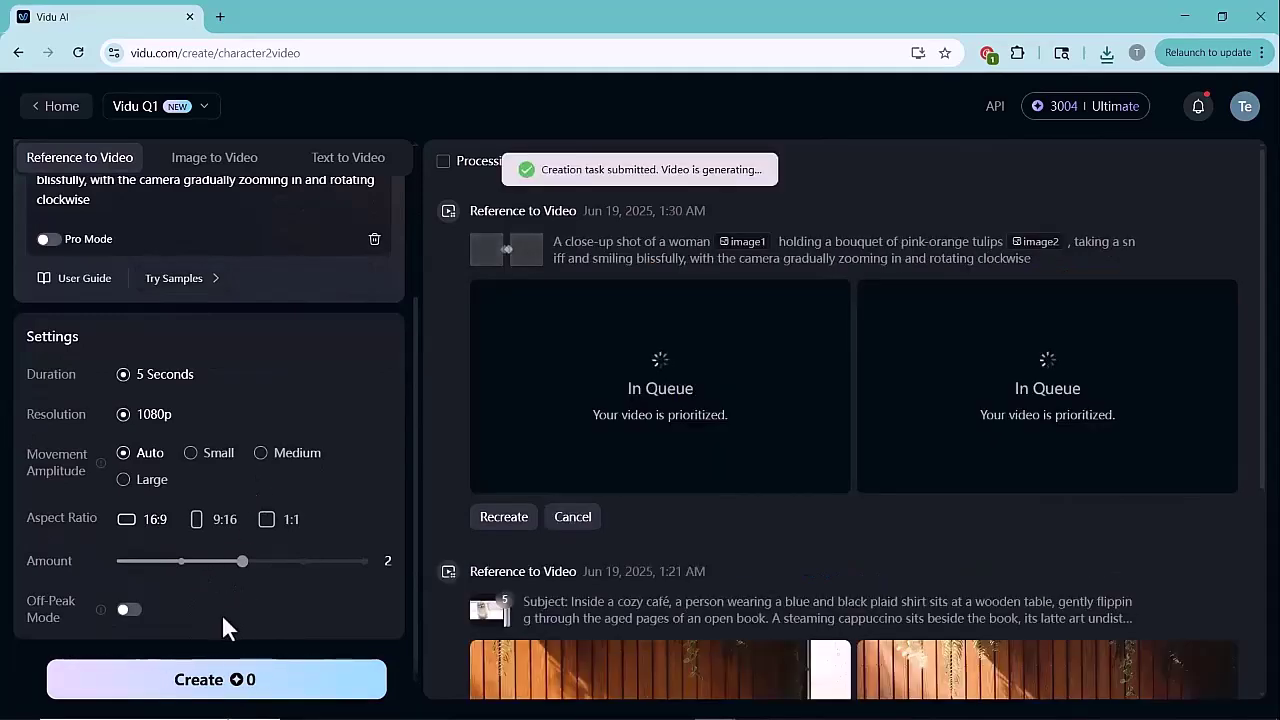
scroll(779, 425, down, 2)
scroll(759, 427, up, 2)
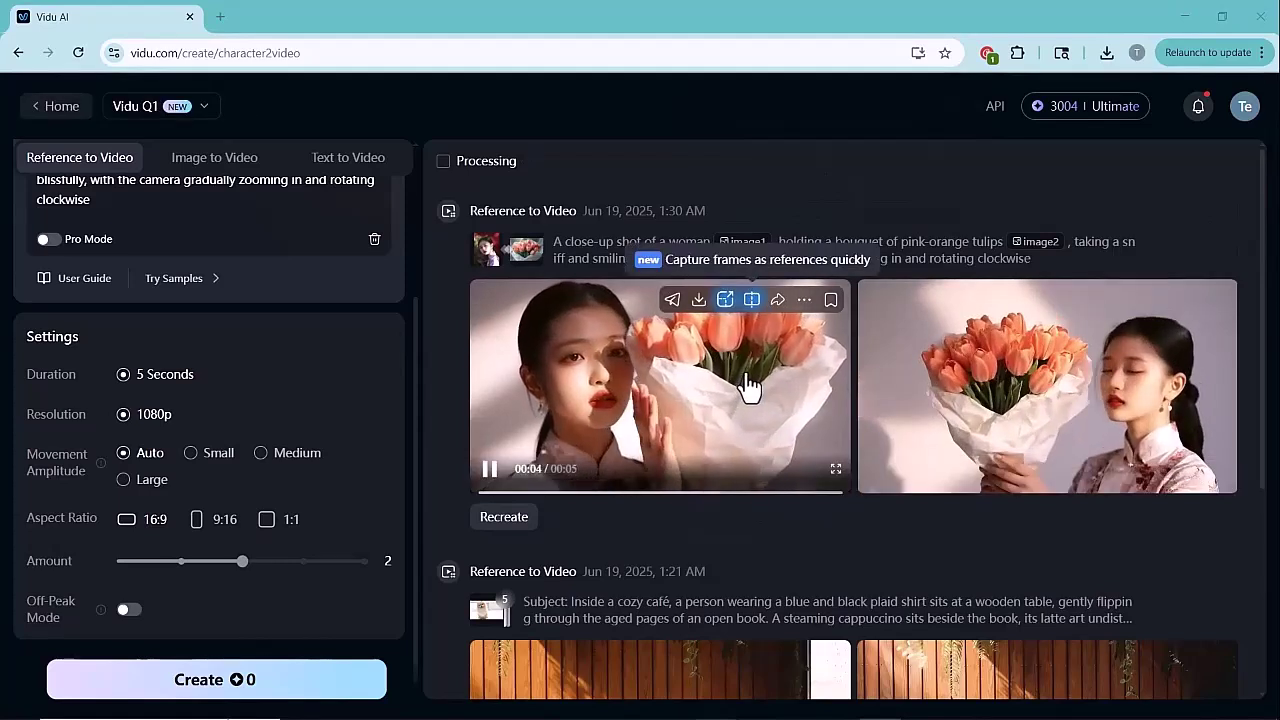
Step: Watch the first tulip woman video in fullscreen
click(834, 469)
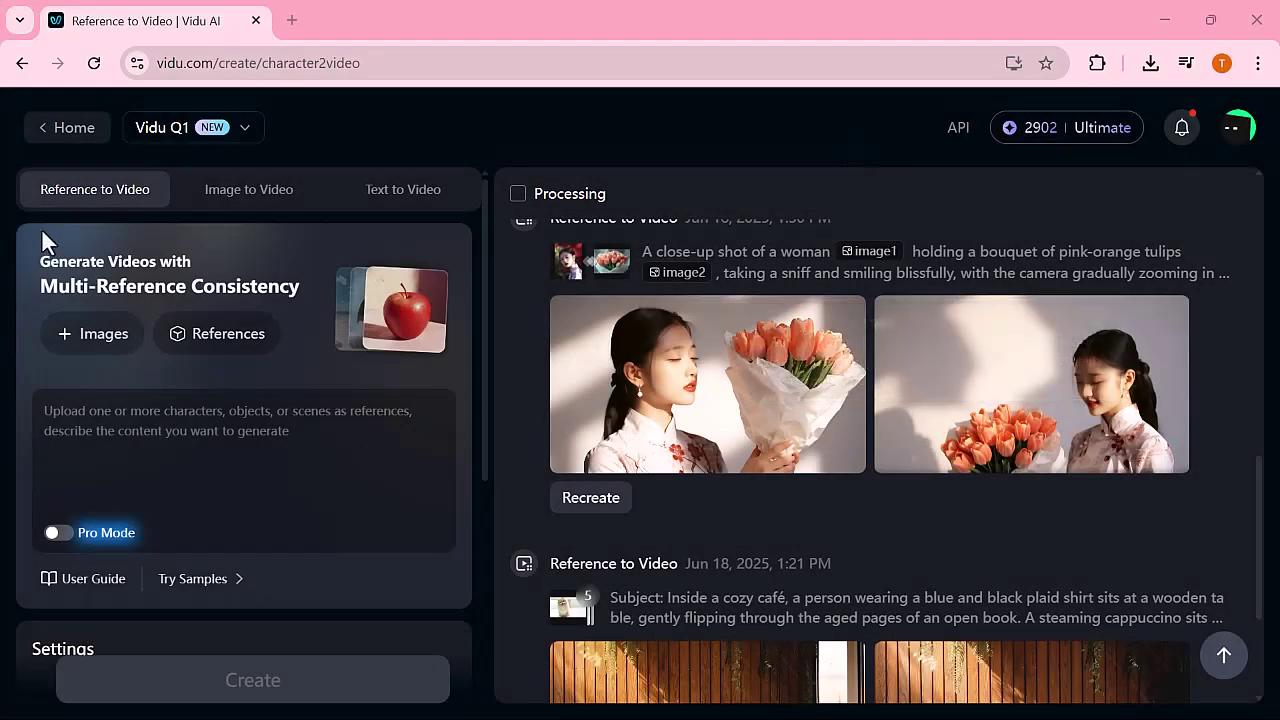
Step: Upload file 11 from the Desktop as reference image1
click(85, 345)
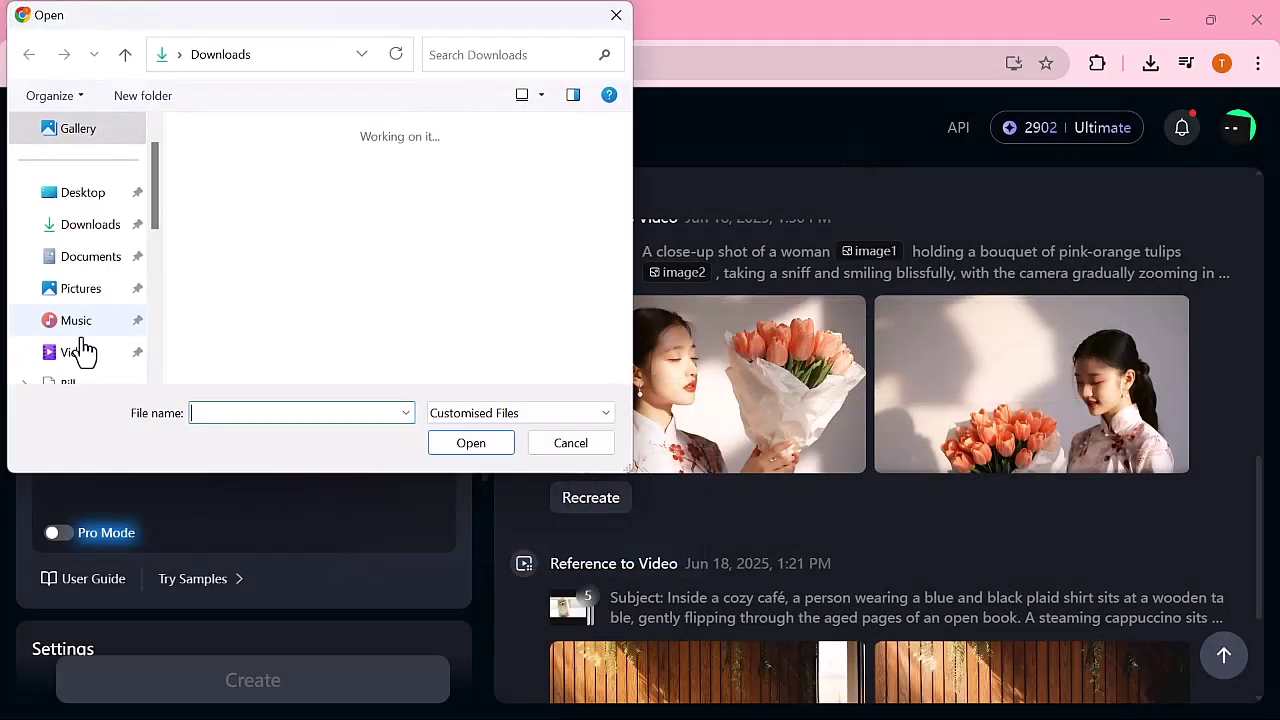
click(75, 198)
scroll(266, 297, down, 2)
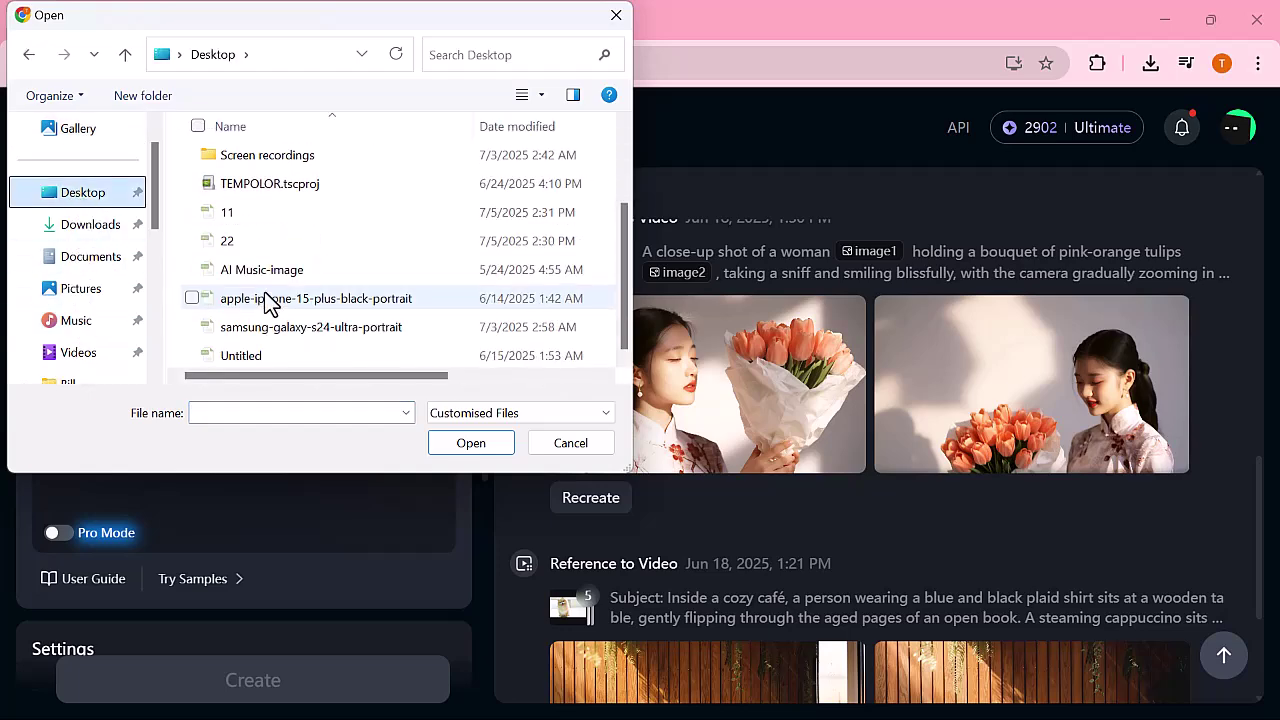
click(240, 209)
click(485, 447)
Step: Add a second portrait as image2 and enter the Oscar-stage handshake prompt
click(204, 281)
double_click(230, 353)
text(a)
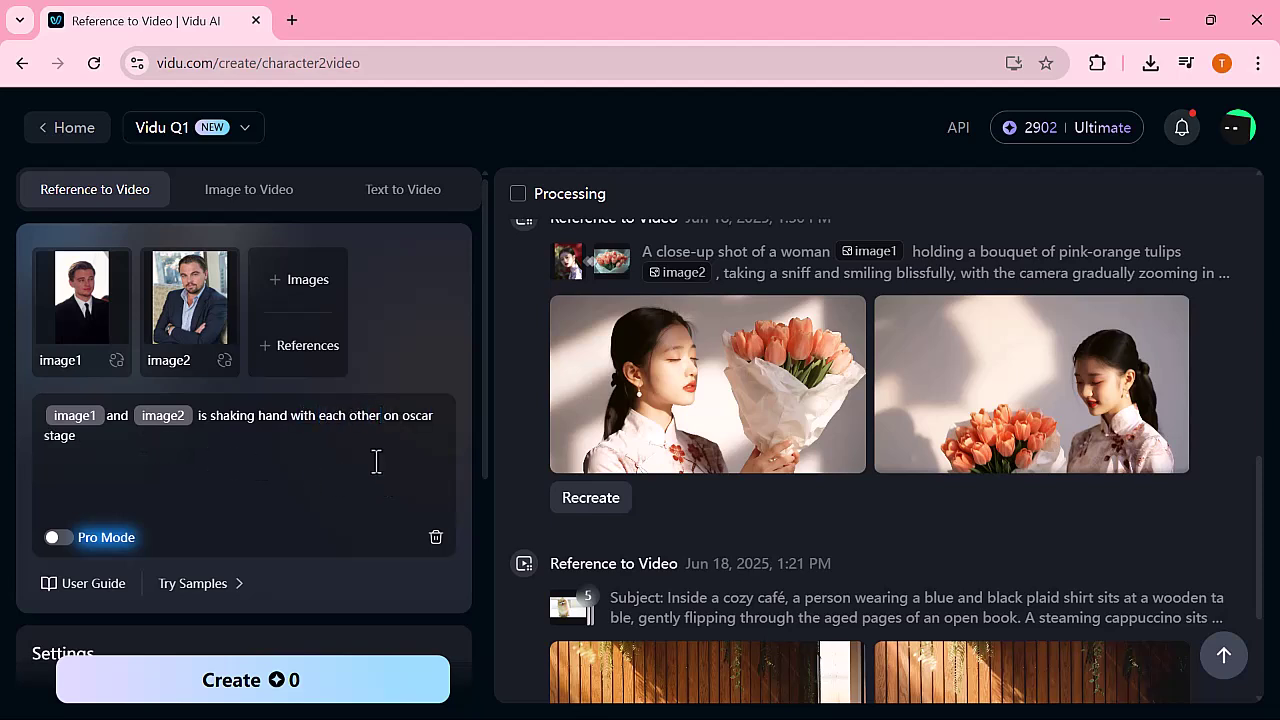
Step: Generate two handshake videos and download one as an MP4 without watermark
scroll(88, 470, down, 3)
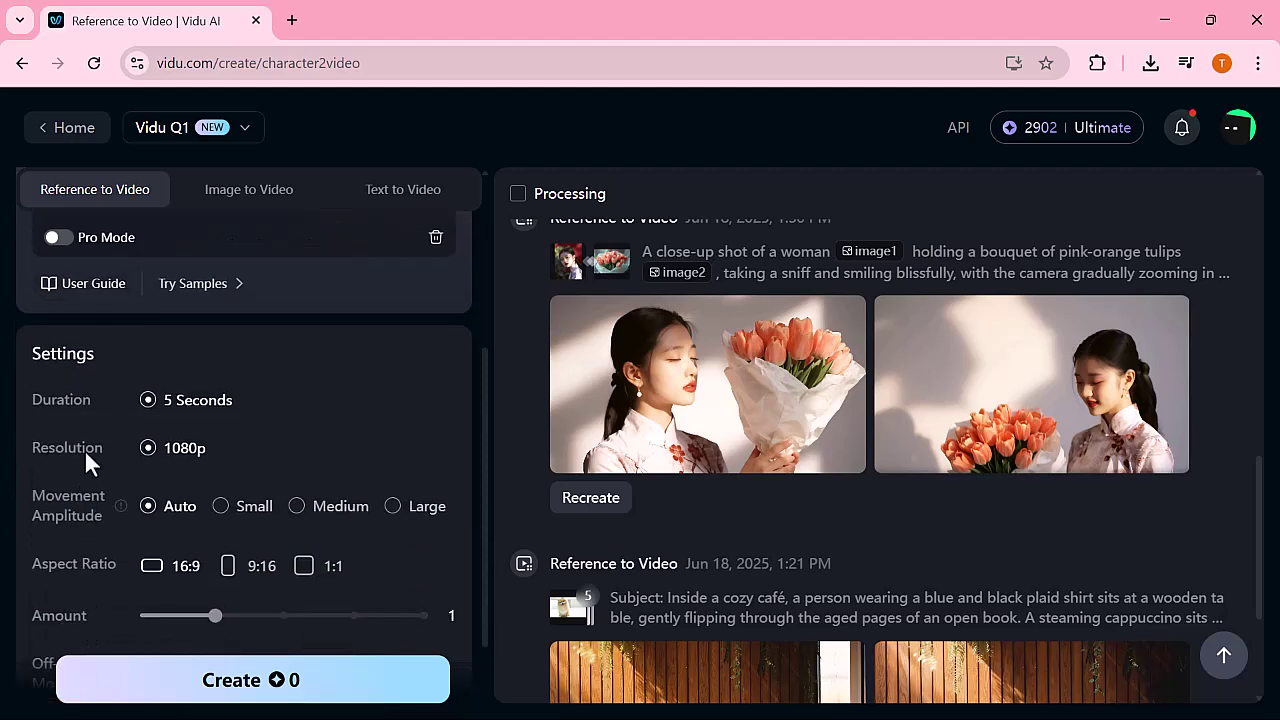
scroll(127, 440, down, 1)
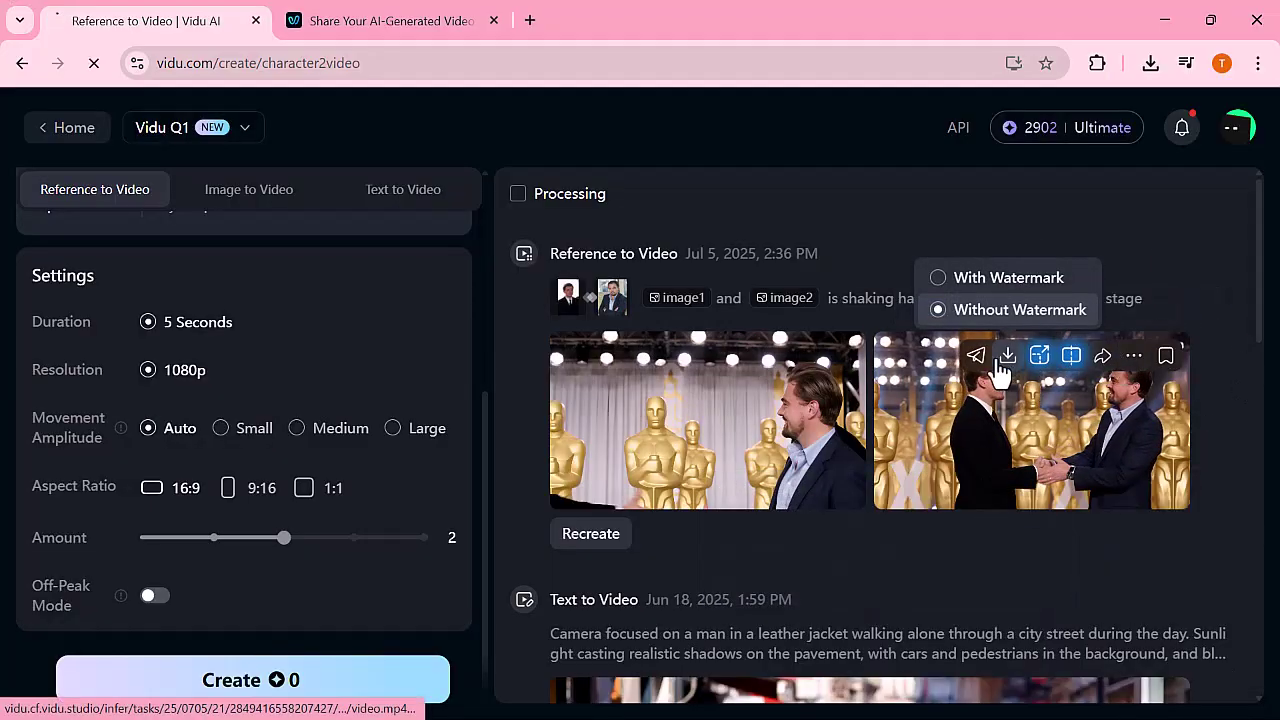
click(1005, 362)
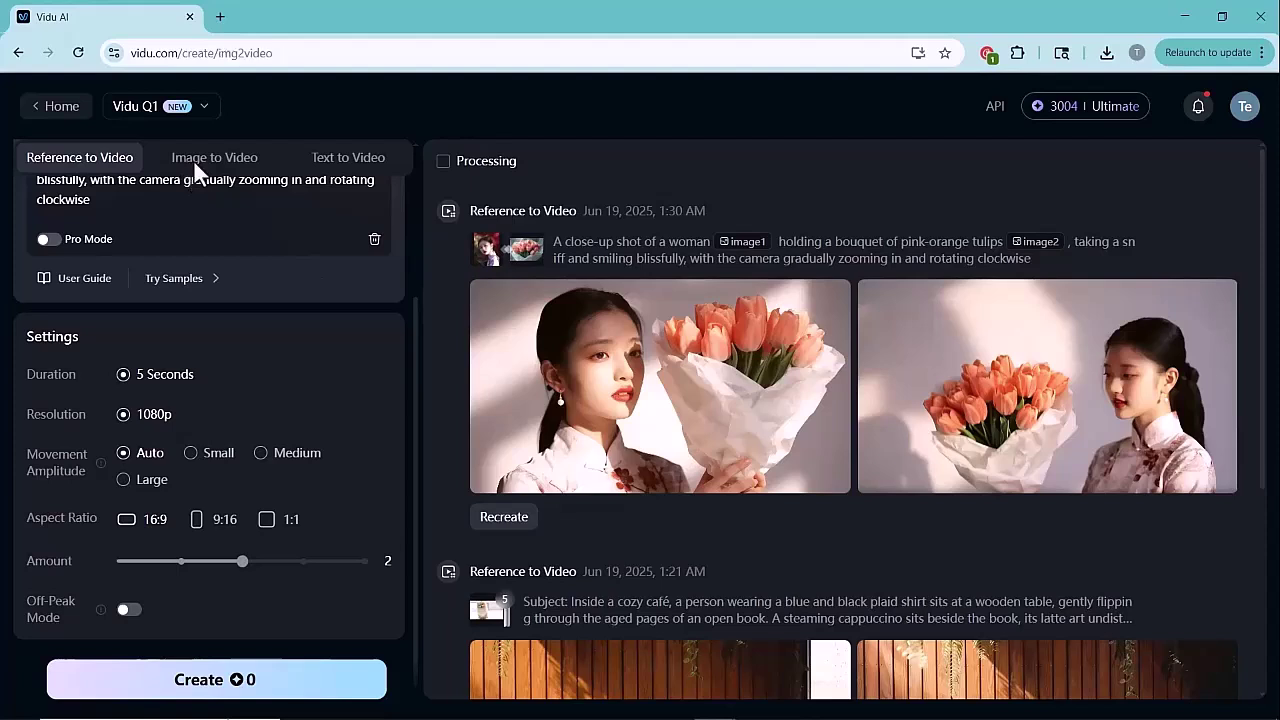
Step: Switch to Image to Video mode and keep Vidu Q1 as the model
click(194, 162)
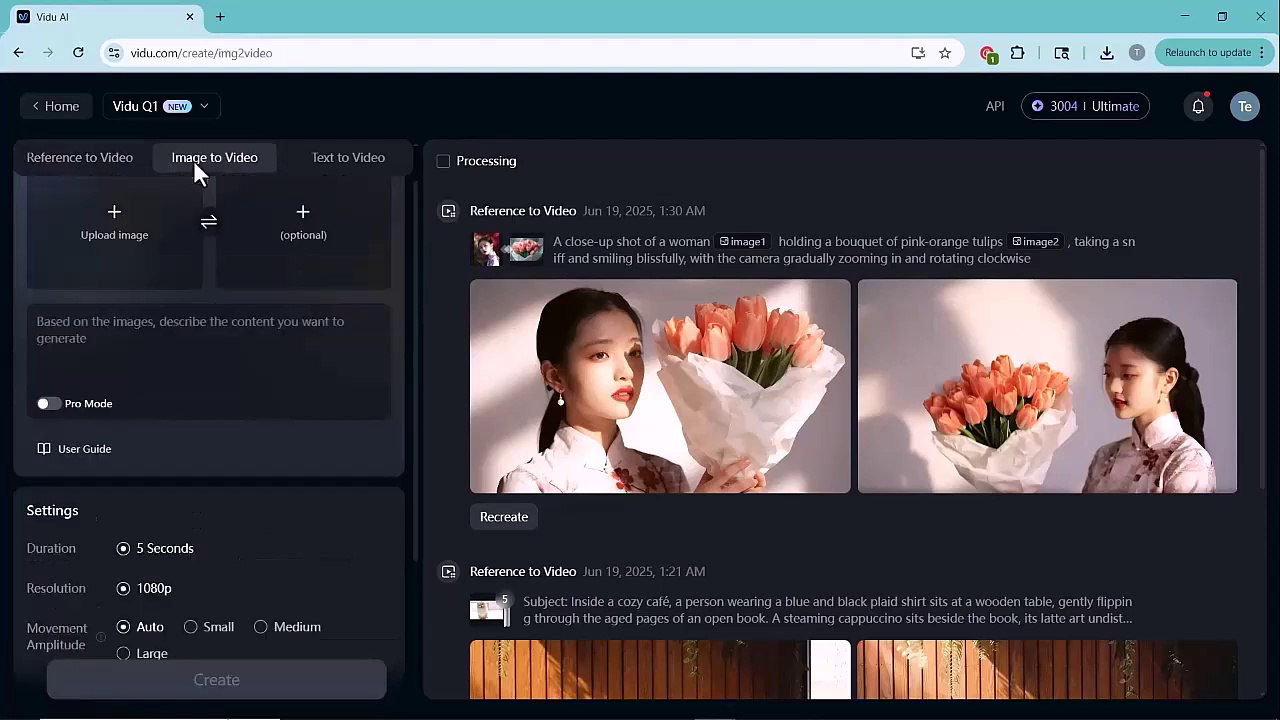
scroll(158, 296, up, 1)
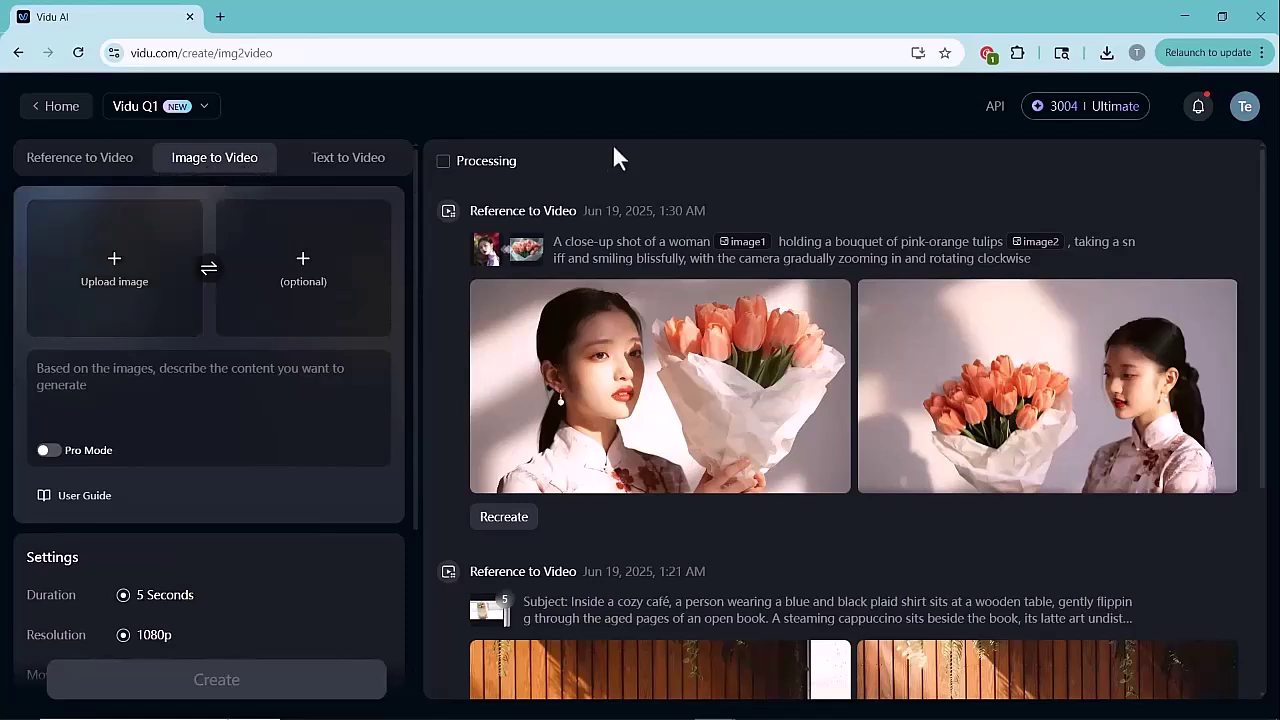
click(156, 110)
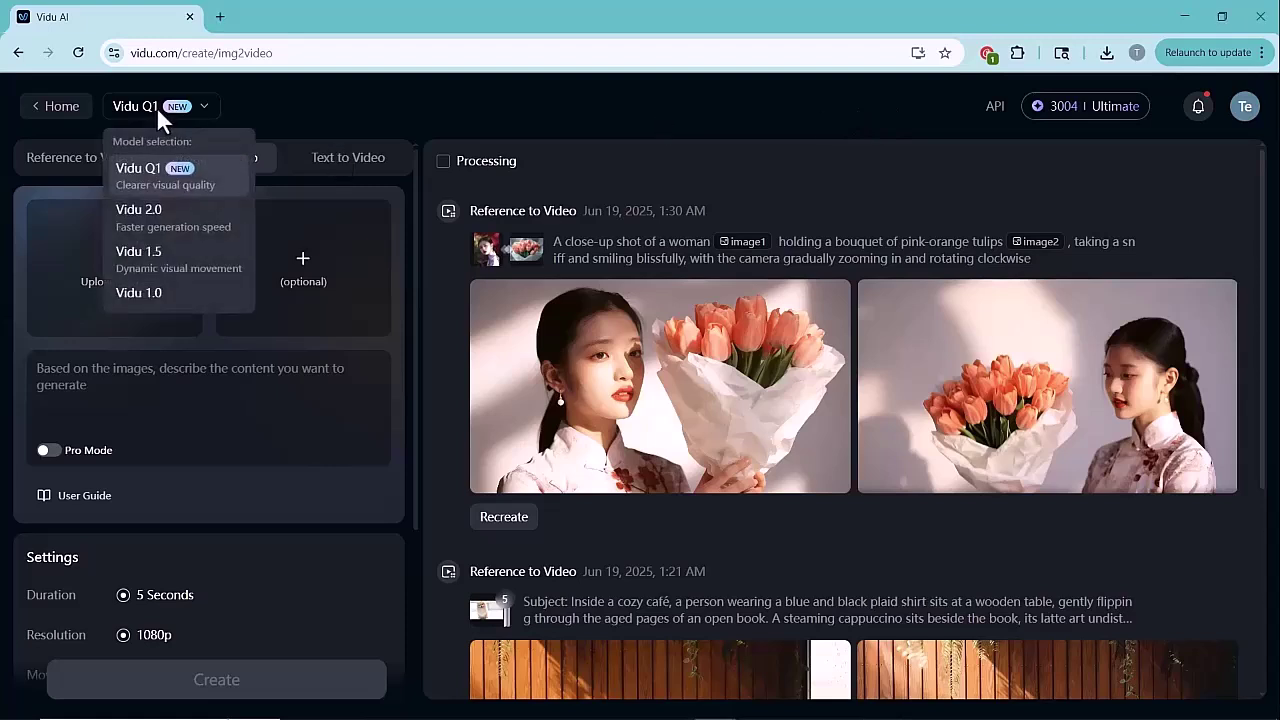
click(180, 185)
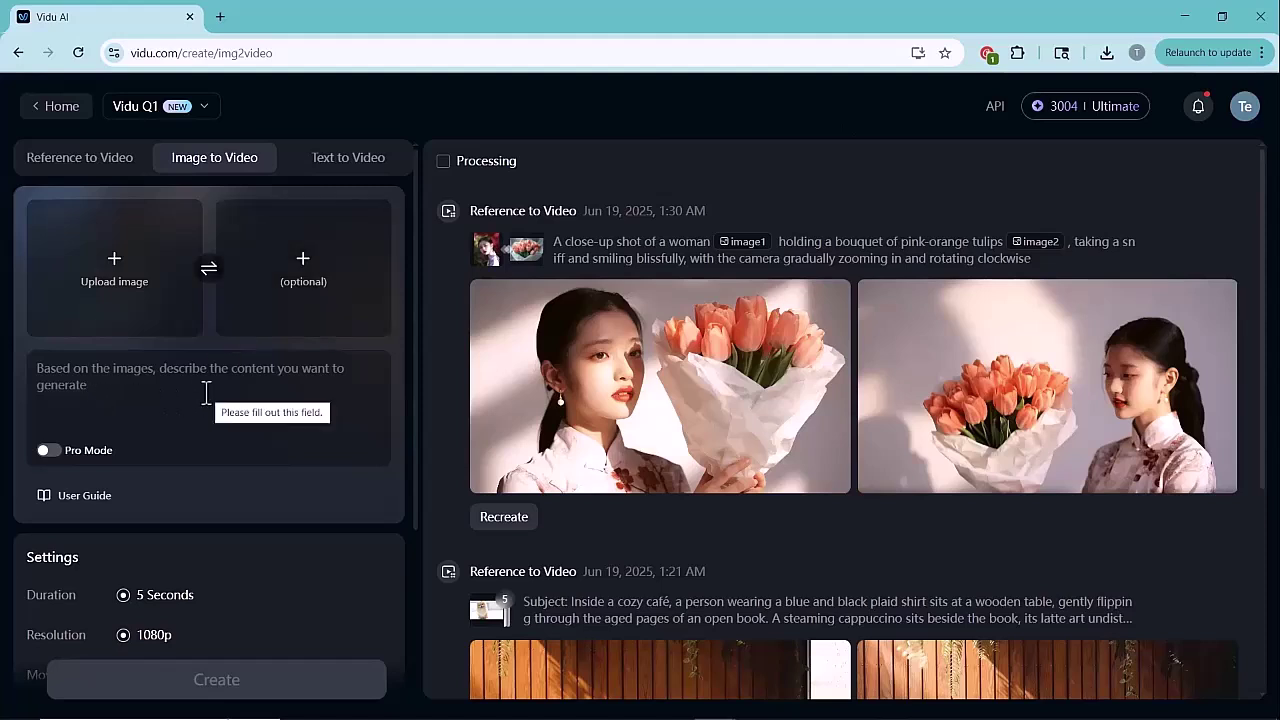
Step: Upload the winged warrior angel image as the first frame
click(114, 285)
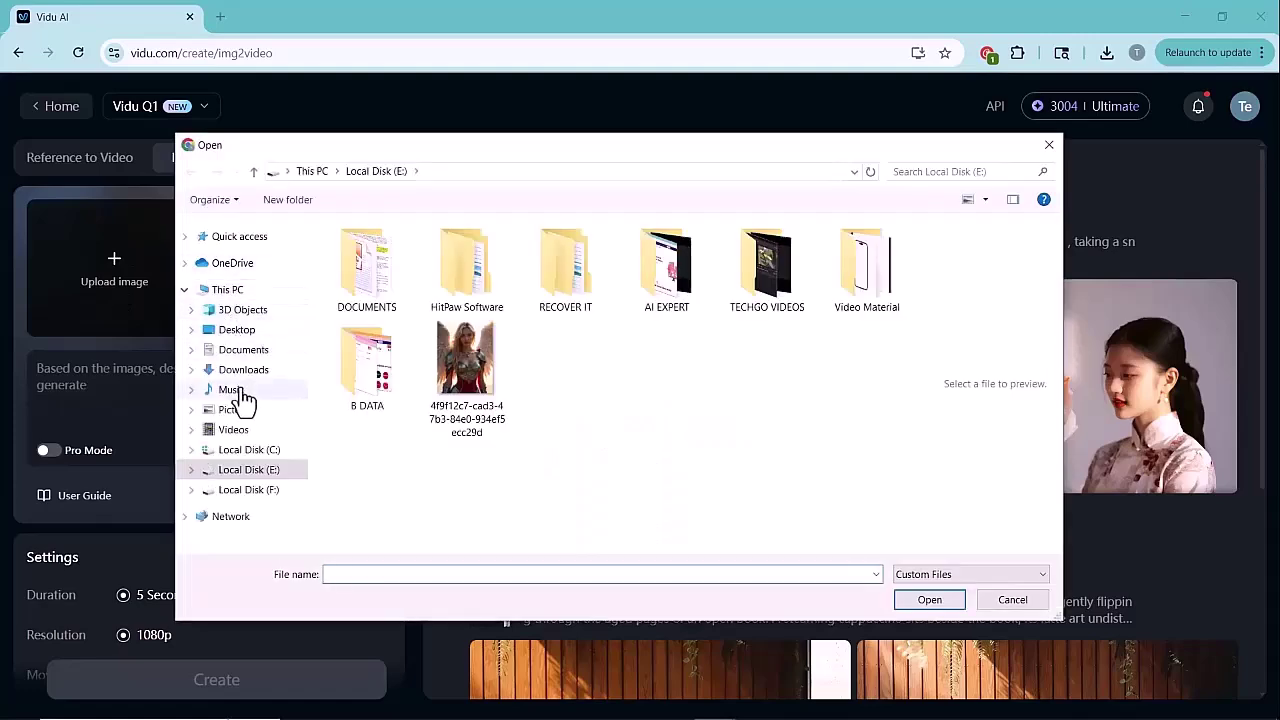
click(242, 369)
click(248, 469)
click(460, 375)
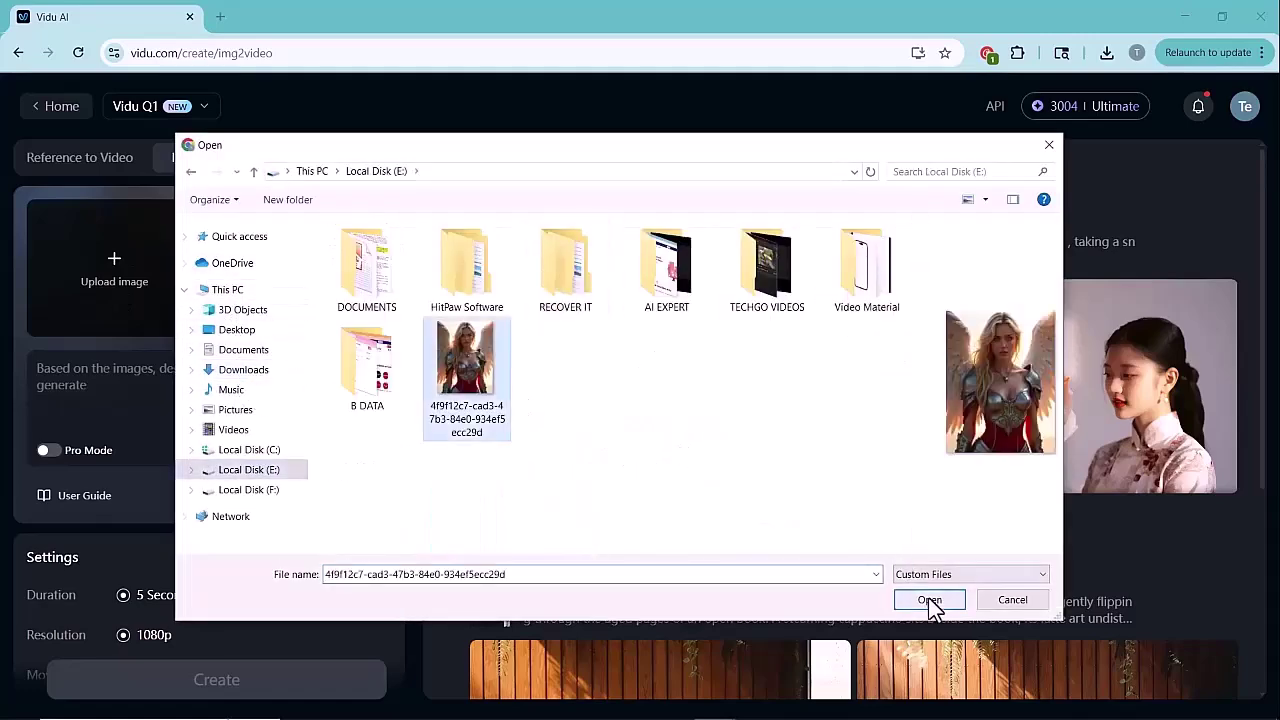
click(930, 600)
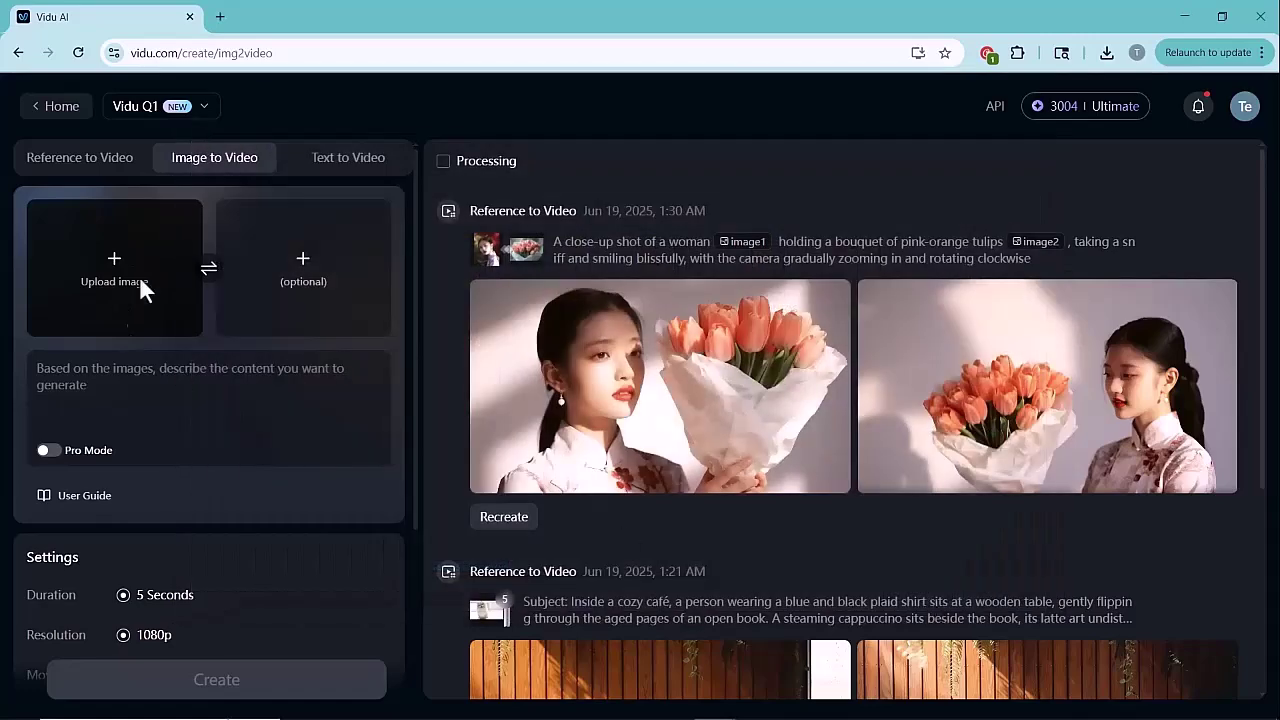
Step: Add the mountain valley landscape from Downloads as the last frame and accept the crop
click(328, 287)
click(244, 372)
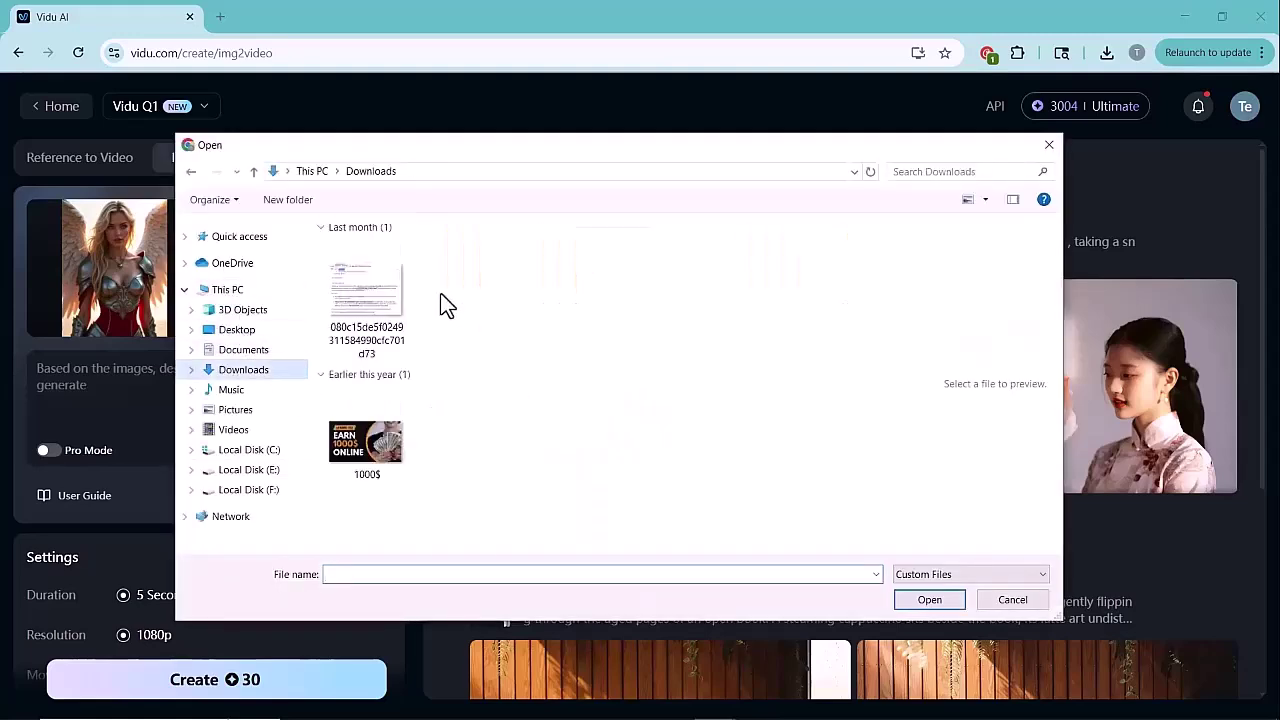
click(367, 298)
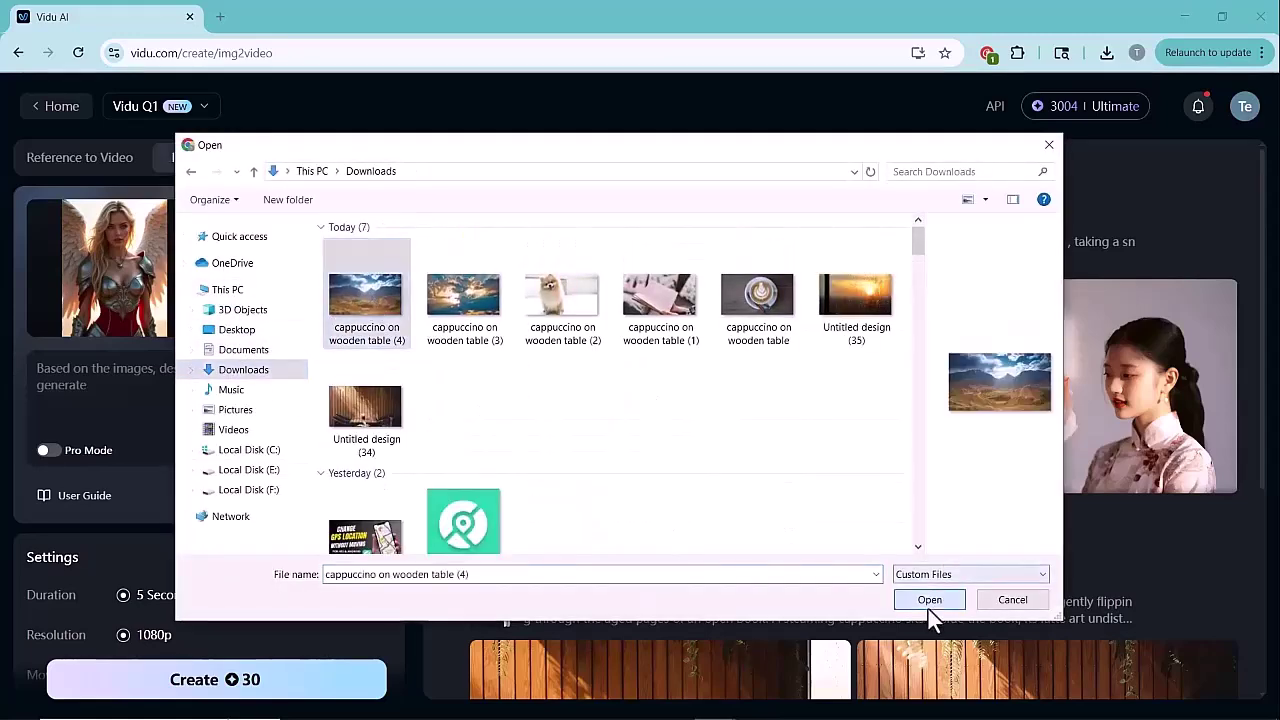
click(929, 599)
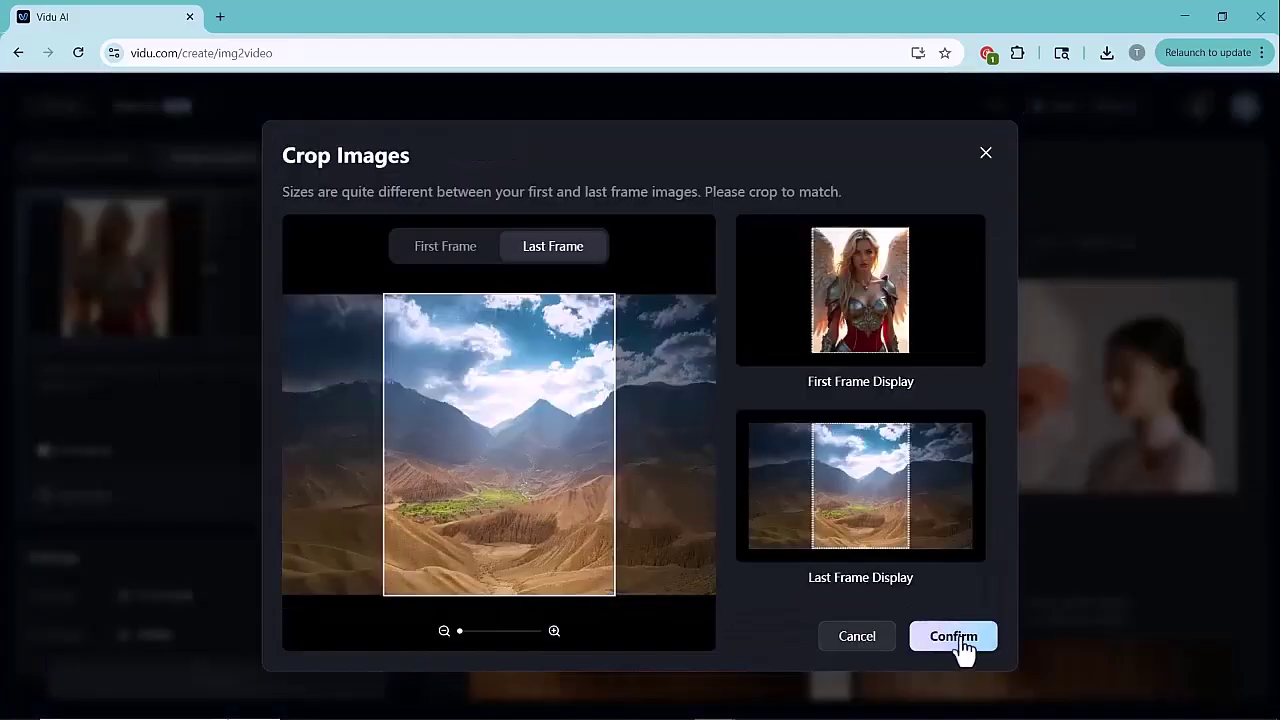
click(962, 648)
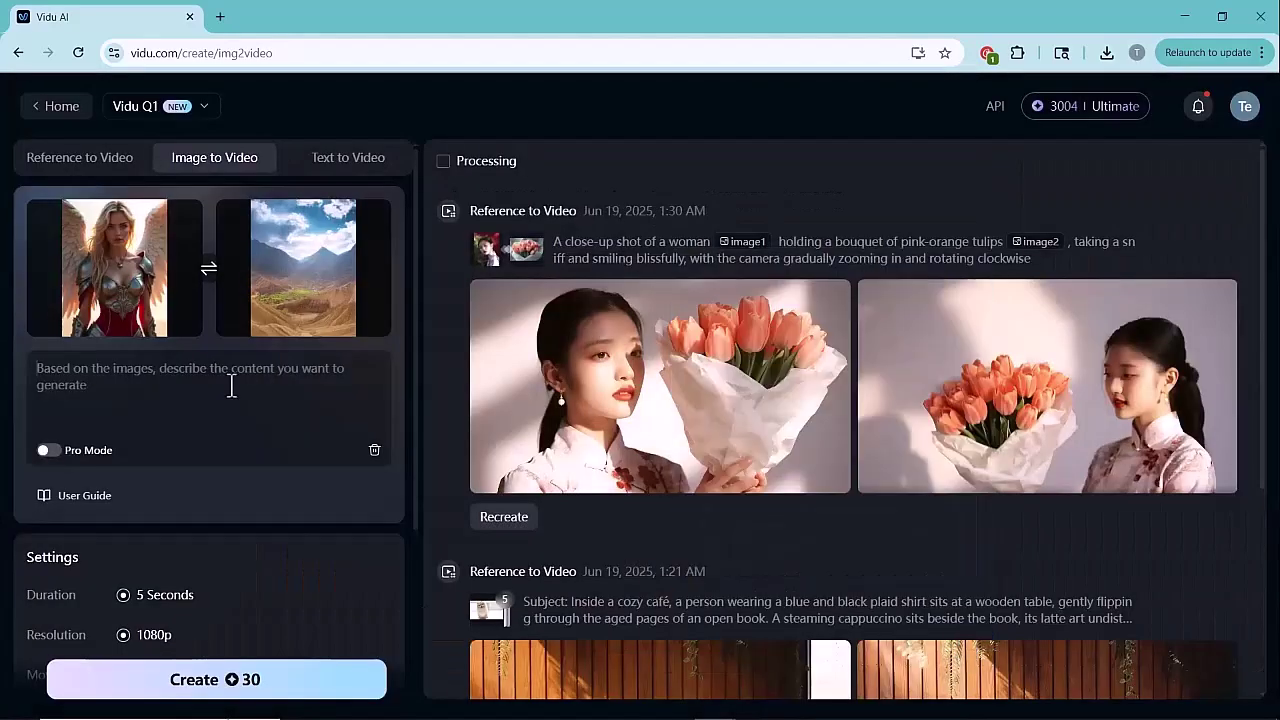
Step: Paste the angel landing in a sunset valley prompt into the prompt box
click(231, 385)
key(ctrl+v)
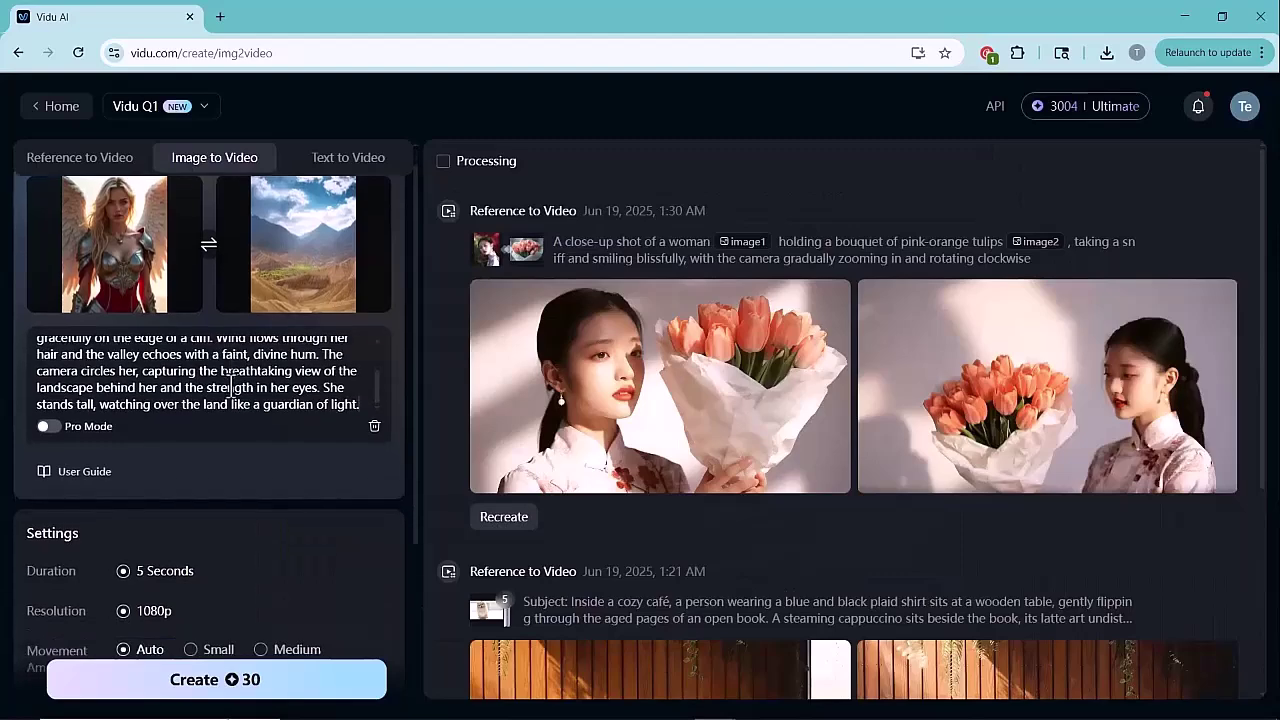
scroll(249, 401, up, 2)
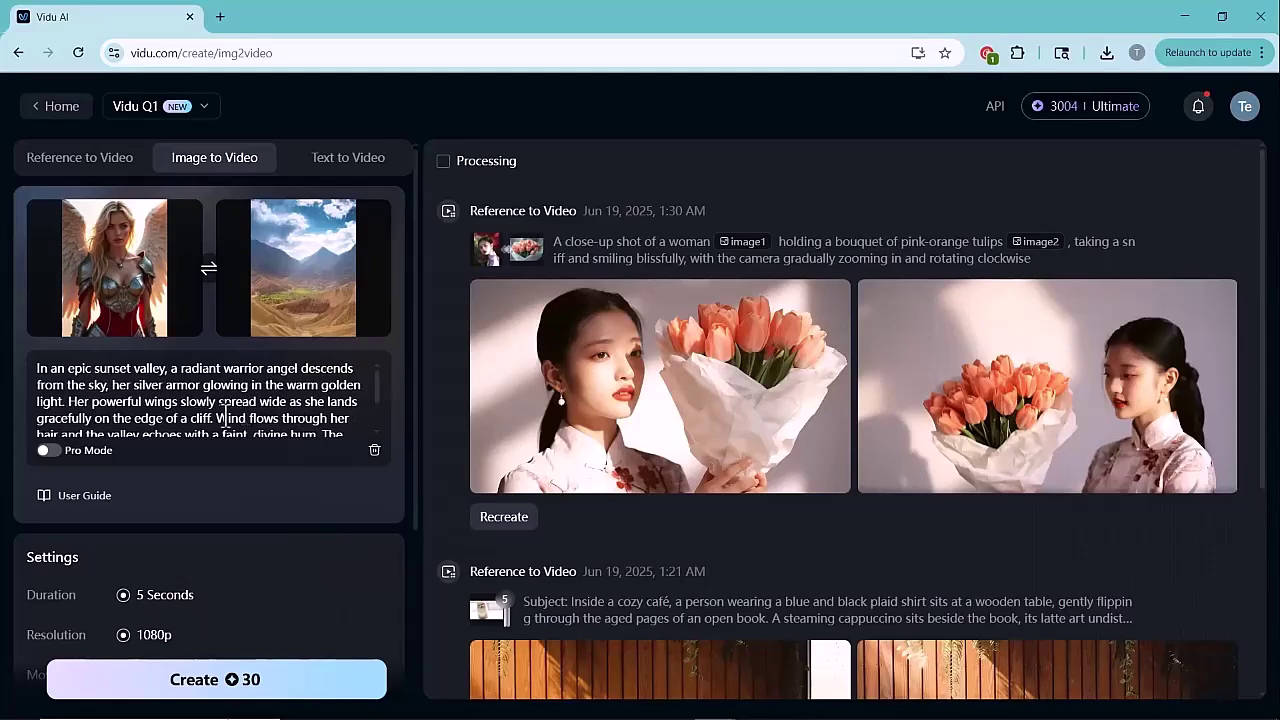
scroll(120, 447, down, 2)
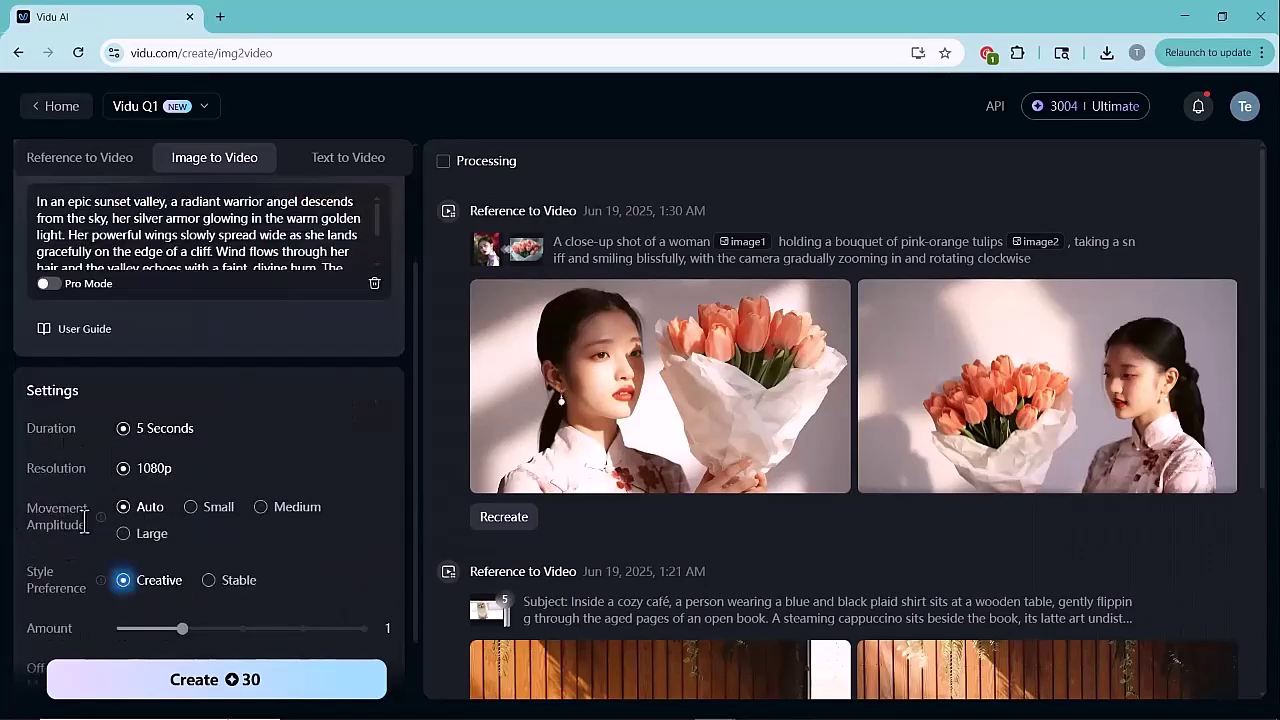
scroll(88, 531, down, 1)
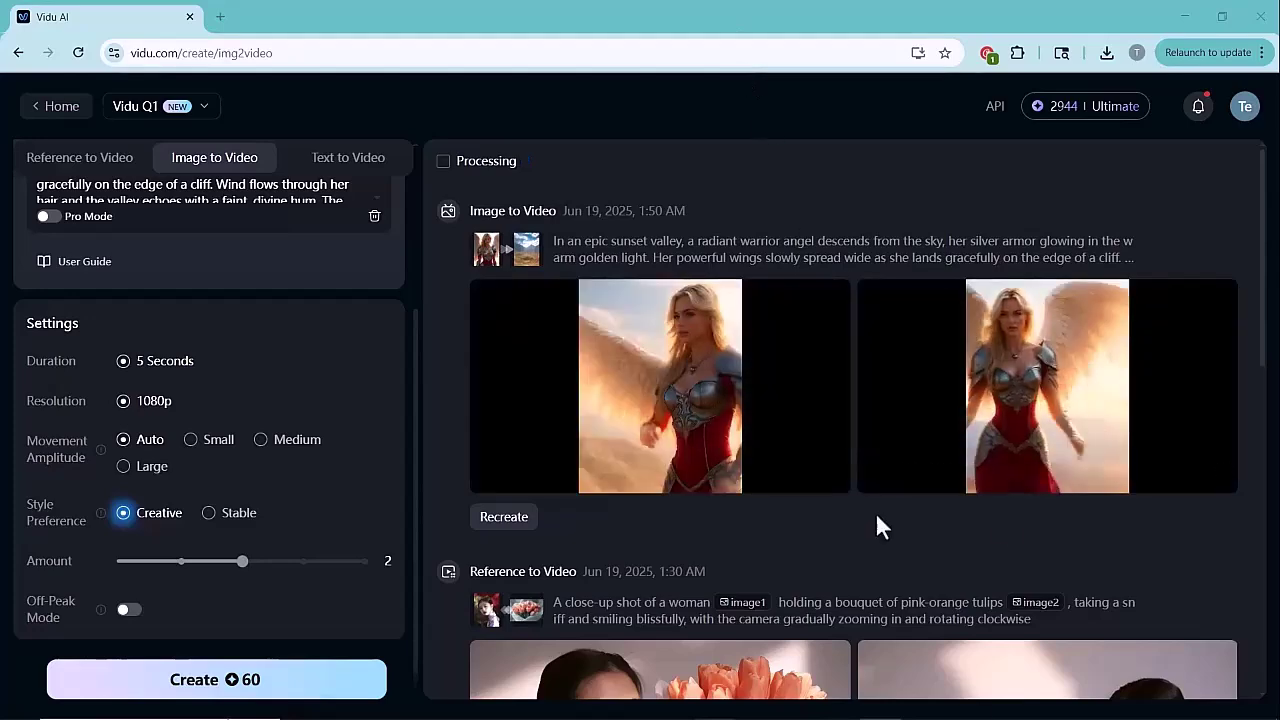
Step: Preview the second and then the first generated angel clip full screen
mouse_move(1040, 372)
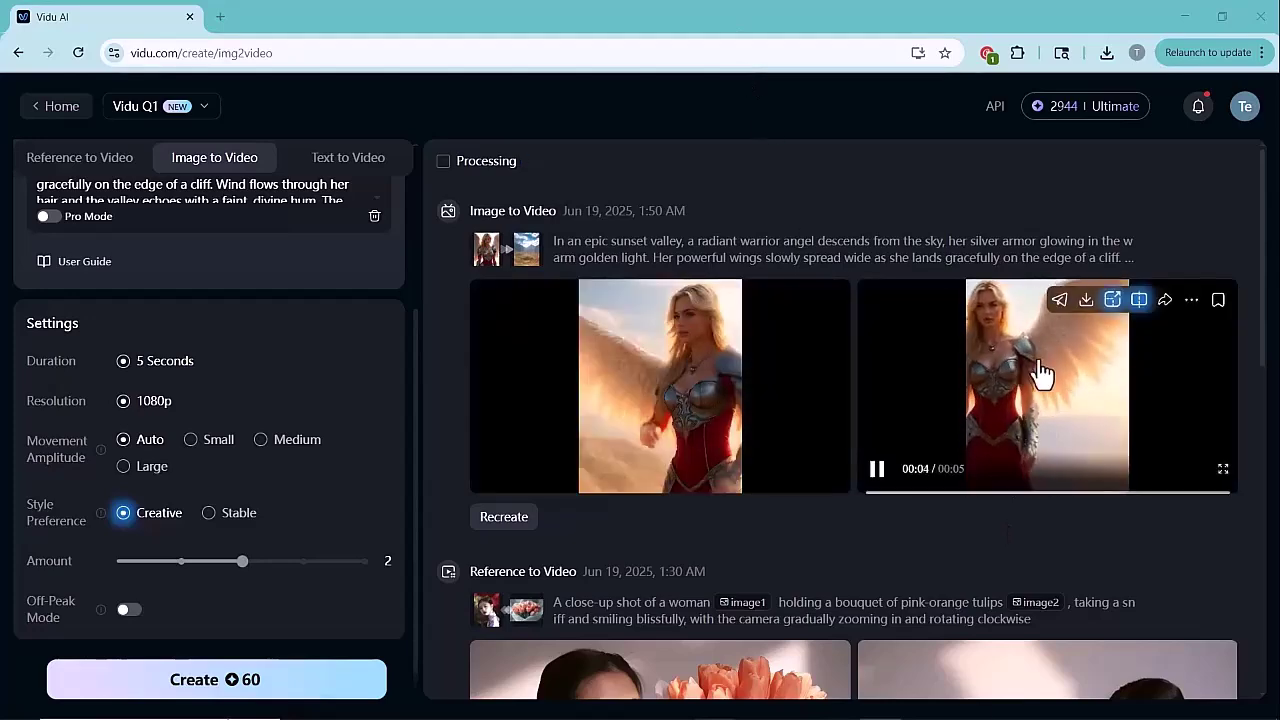
click(1222, 468)
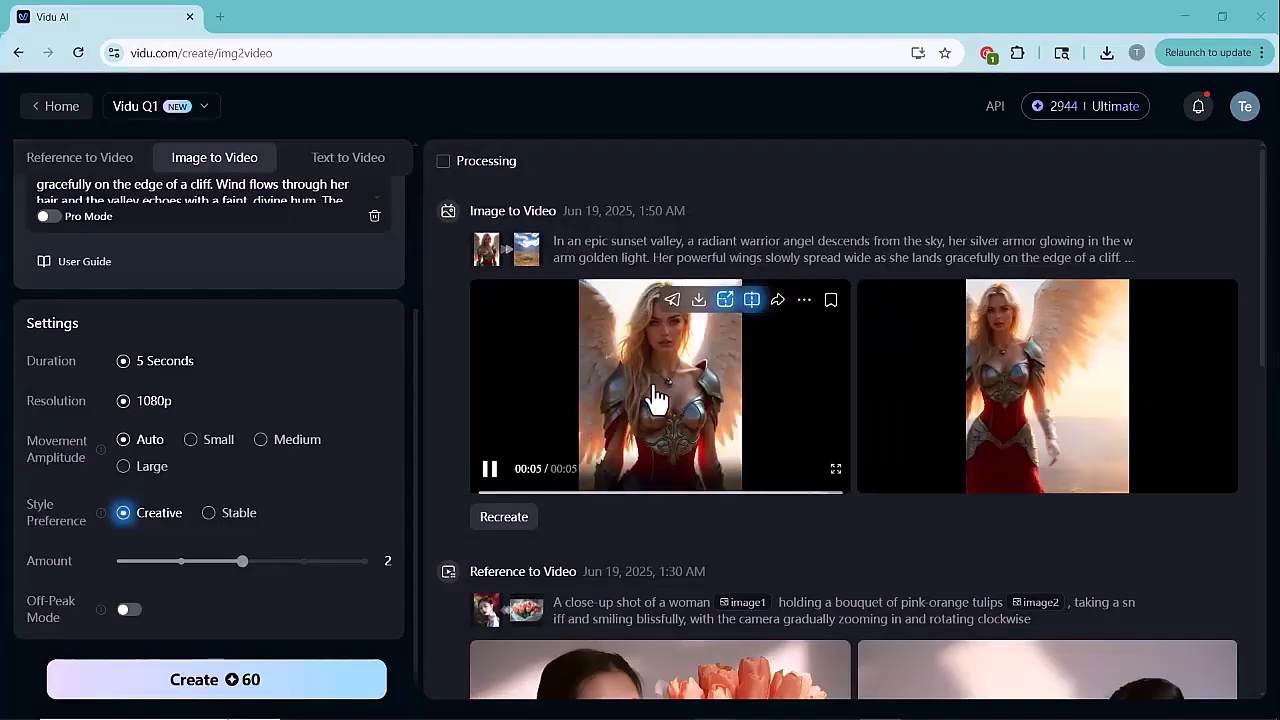
click(836, 470)
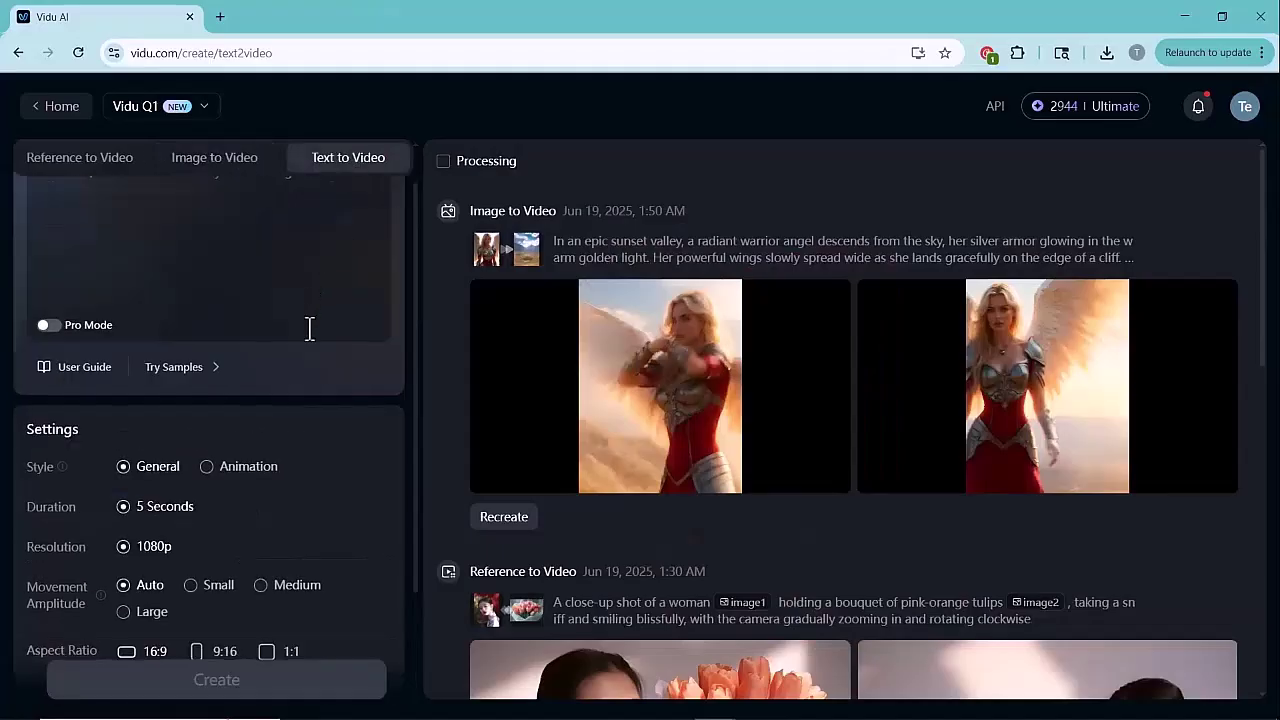
Step: Keep the Vidu Q1 model, paste the leather-jacket city walk prompt, and start generating
scroll(310, 328, up, 1)
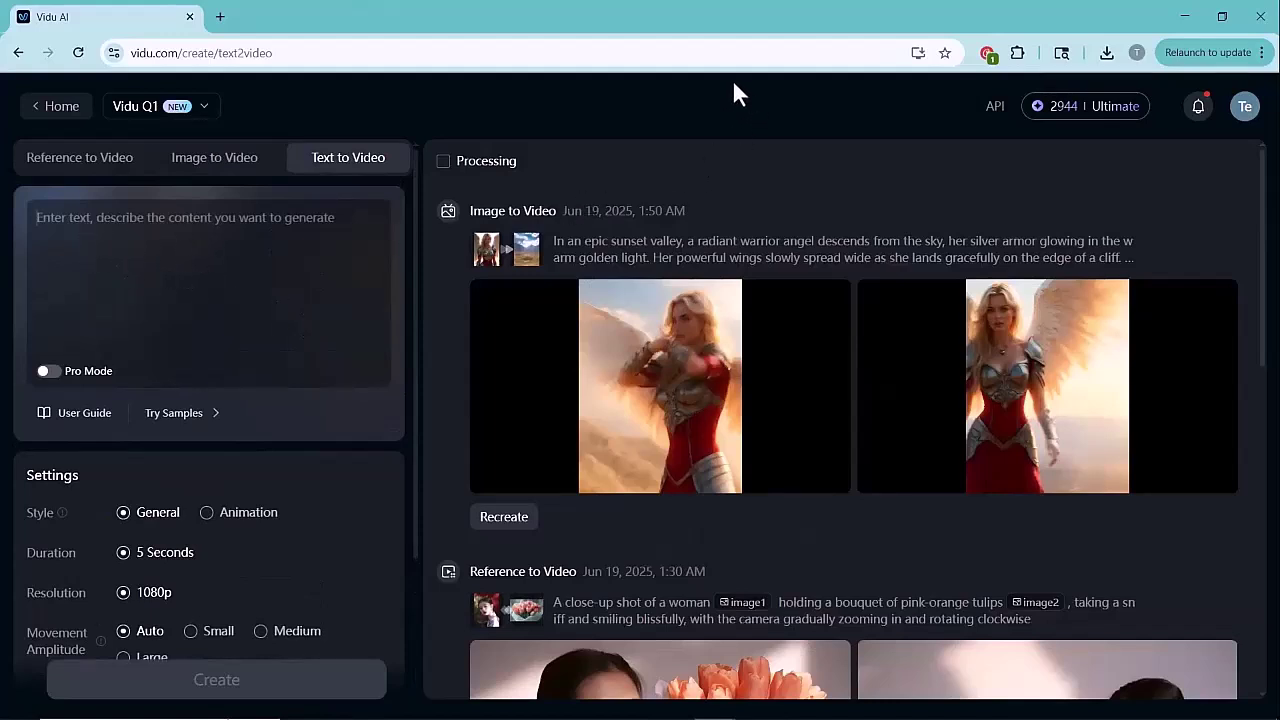
click(170, 115)
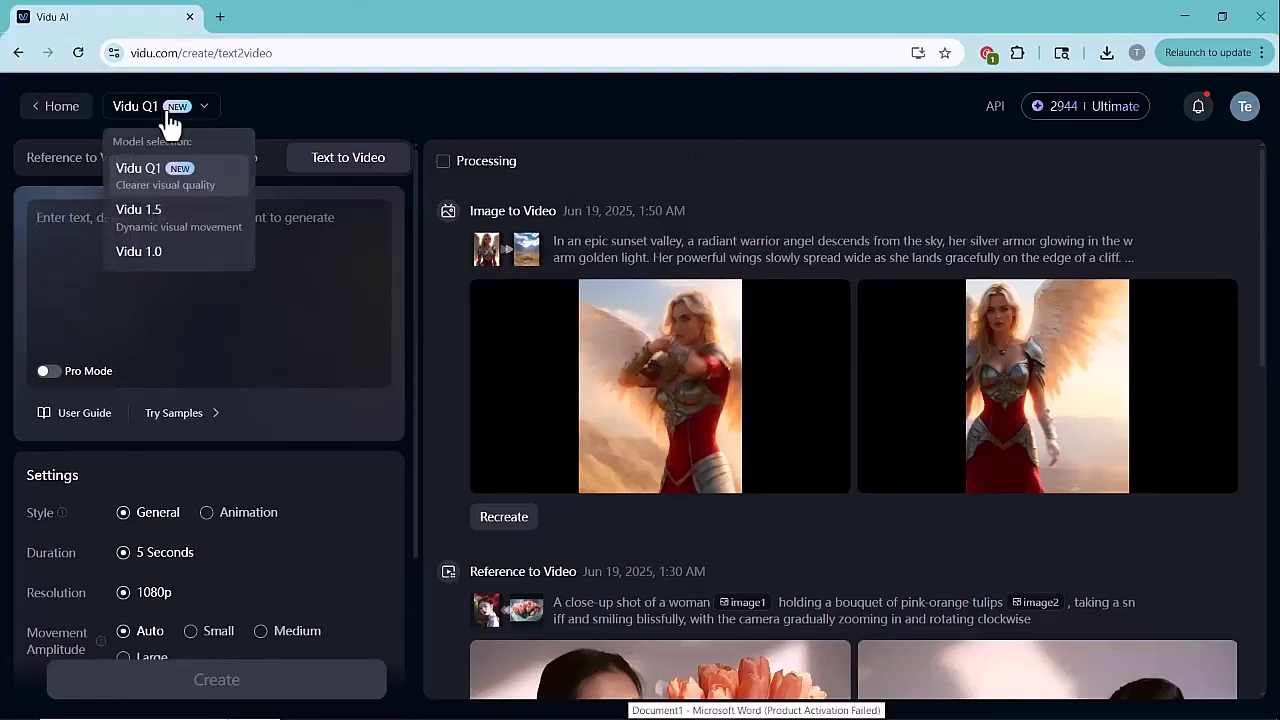
click(186, 189)
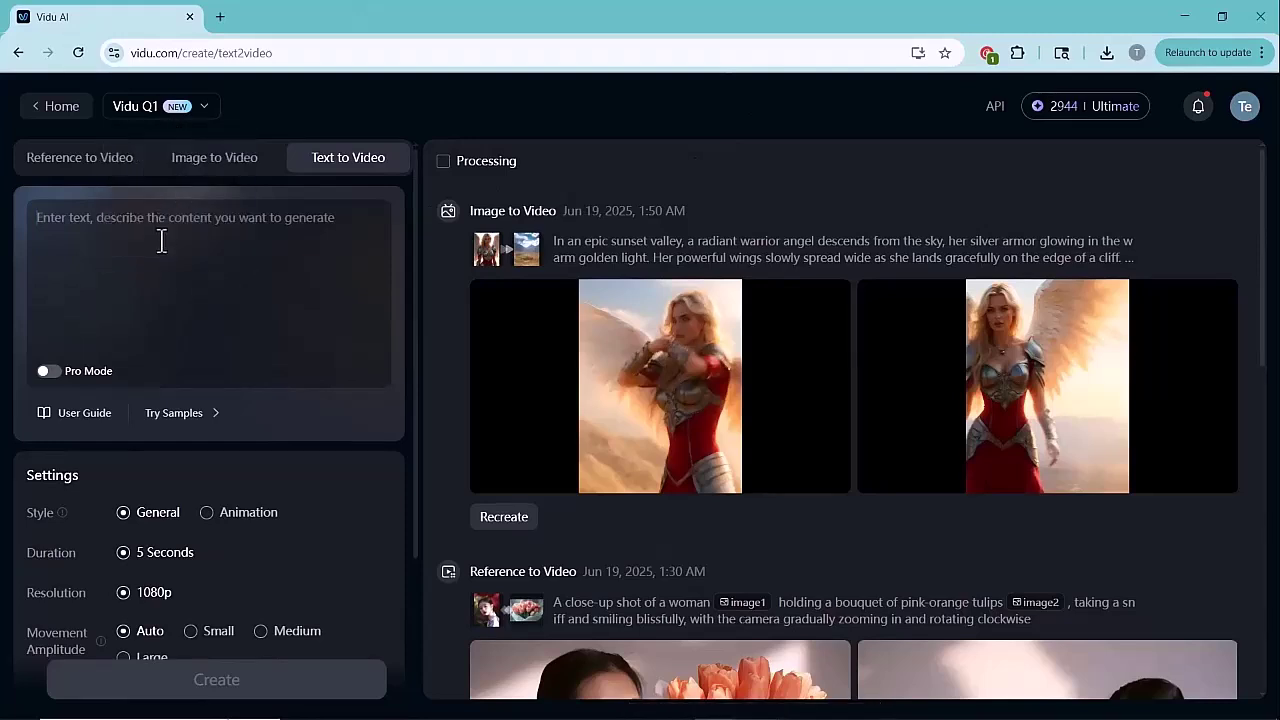
click(161, 241)
text(Camera focused on a man in a leather jacket walking alone through a city street during the day. Sunlight casting realistic shadows on the pavement, with cars and pedestrians in the background, and blurry, captured in cinematic, photo-realistic style.)
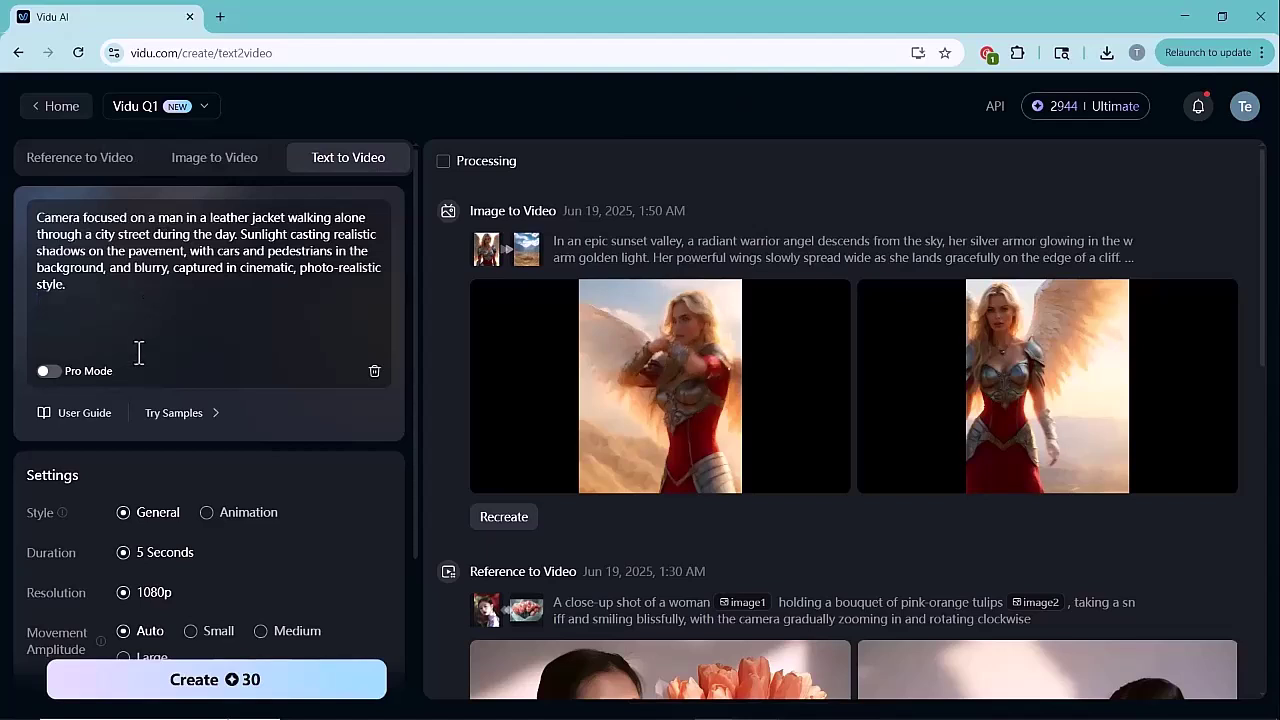
scroll(140, 521, down, 2)
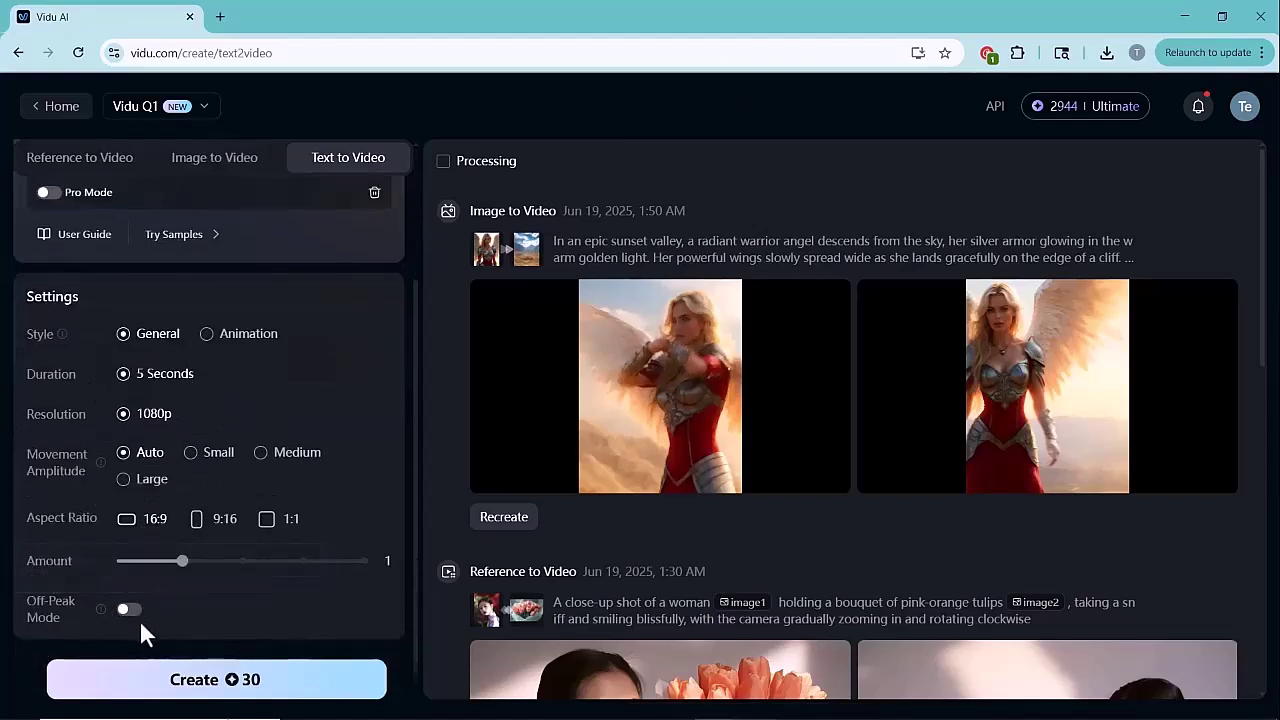
click(163, 684)
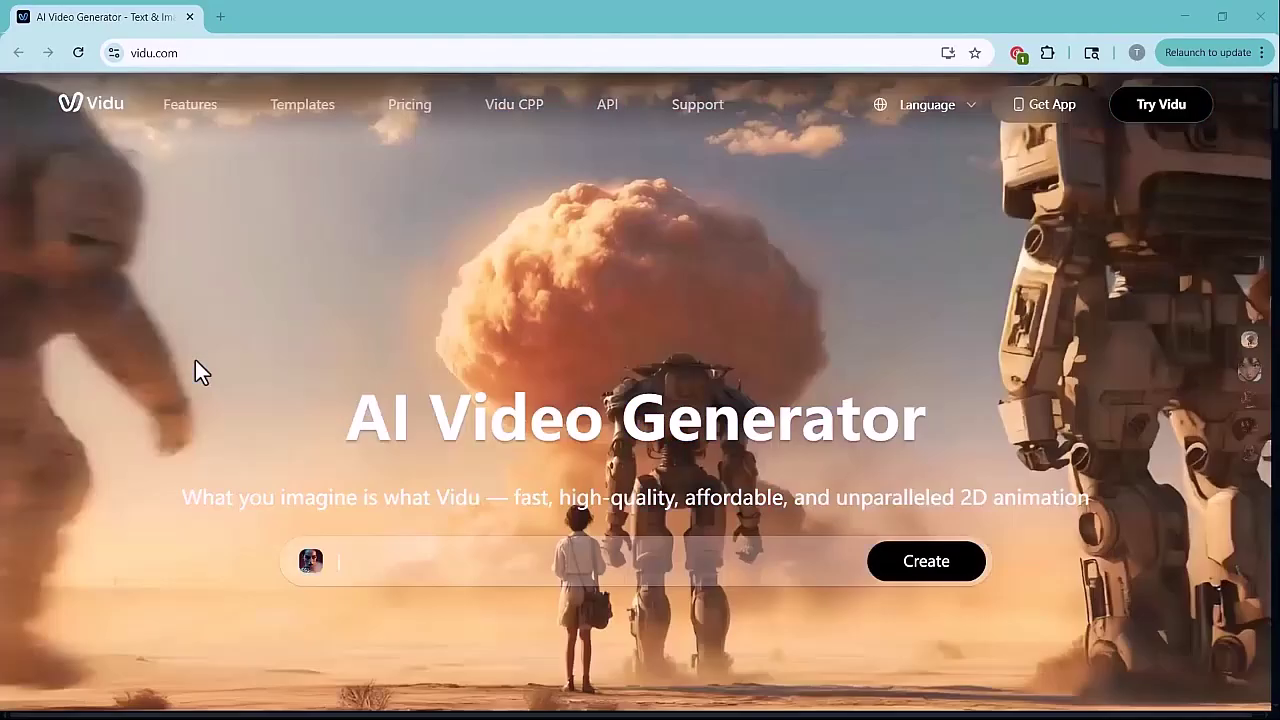
Step: Scroll down through the Vidu home page
scroll(194, 357, down, 3)
scroll(194, 357, down, 3)
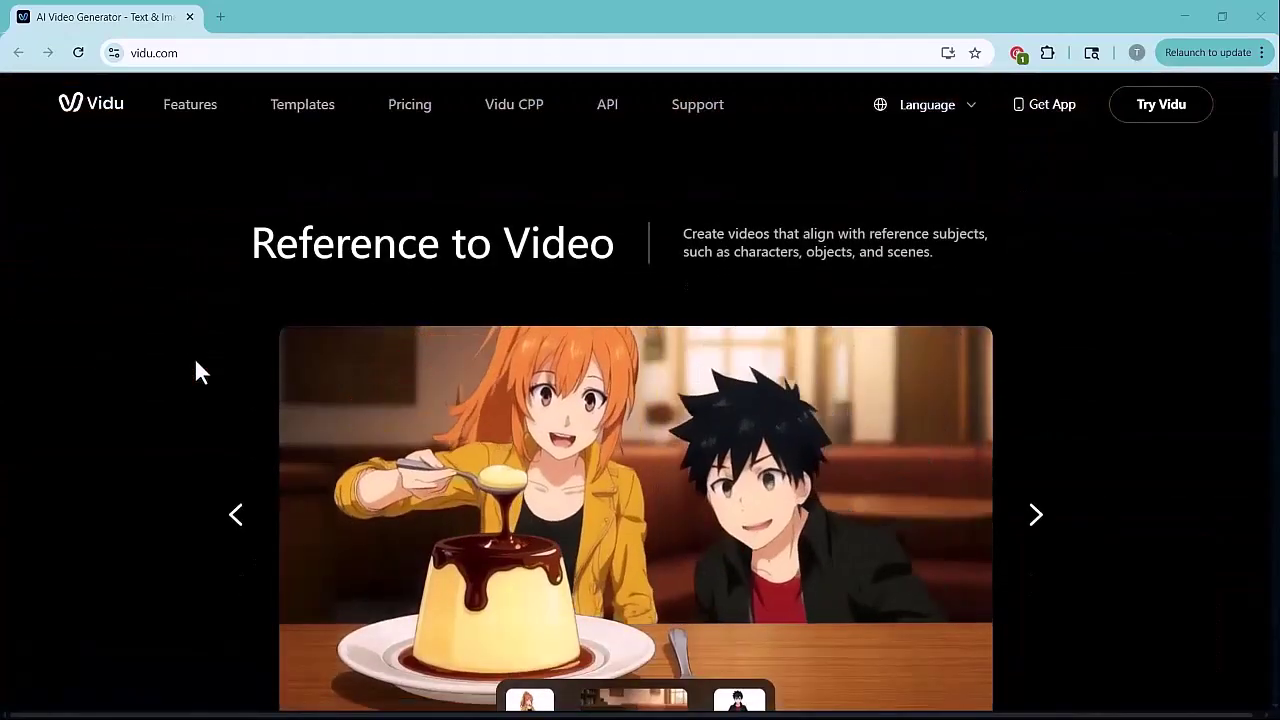
scroll(194, 357, down, 1)
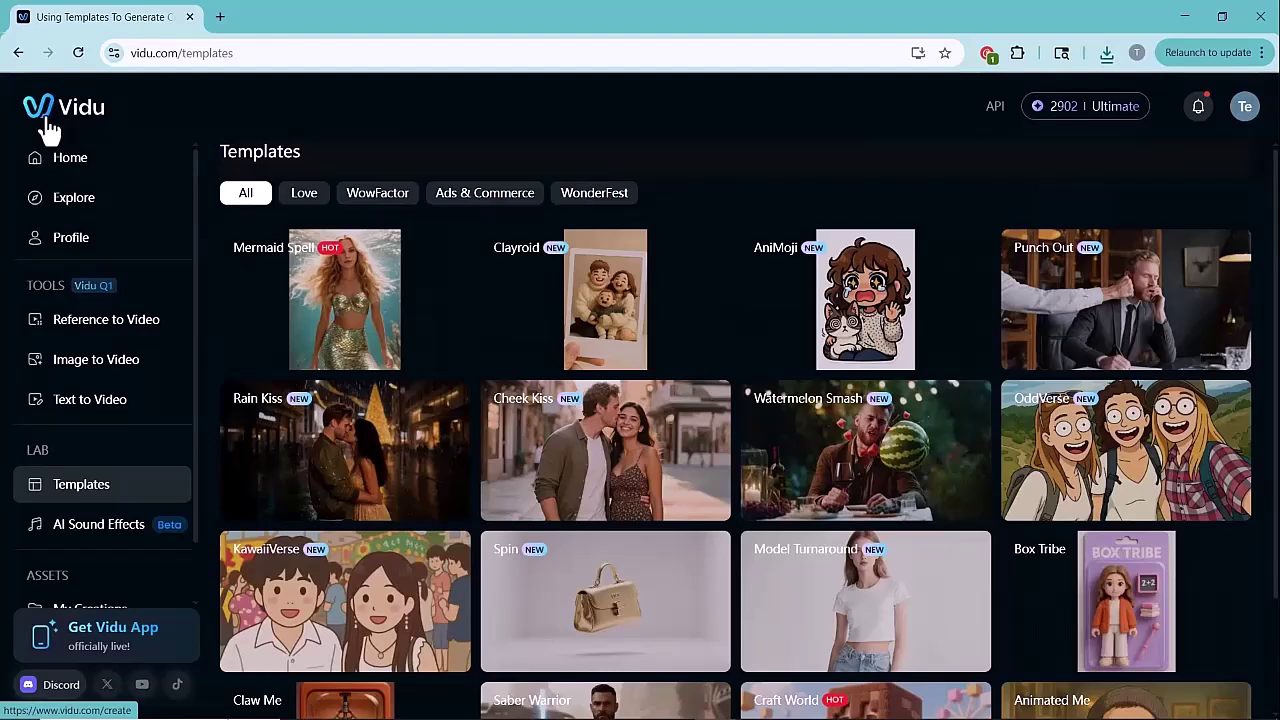